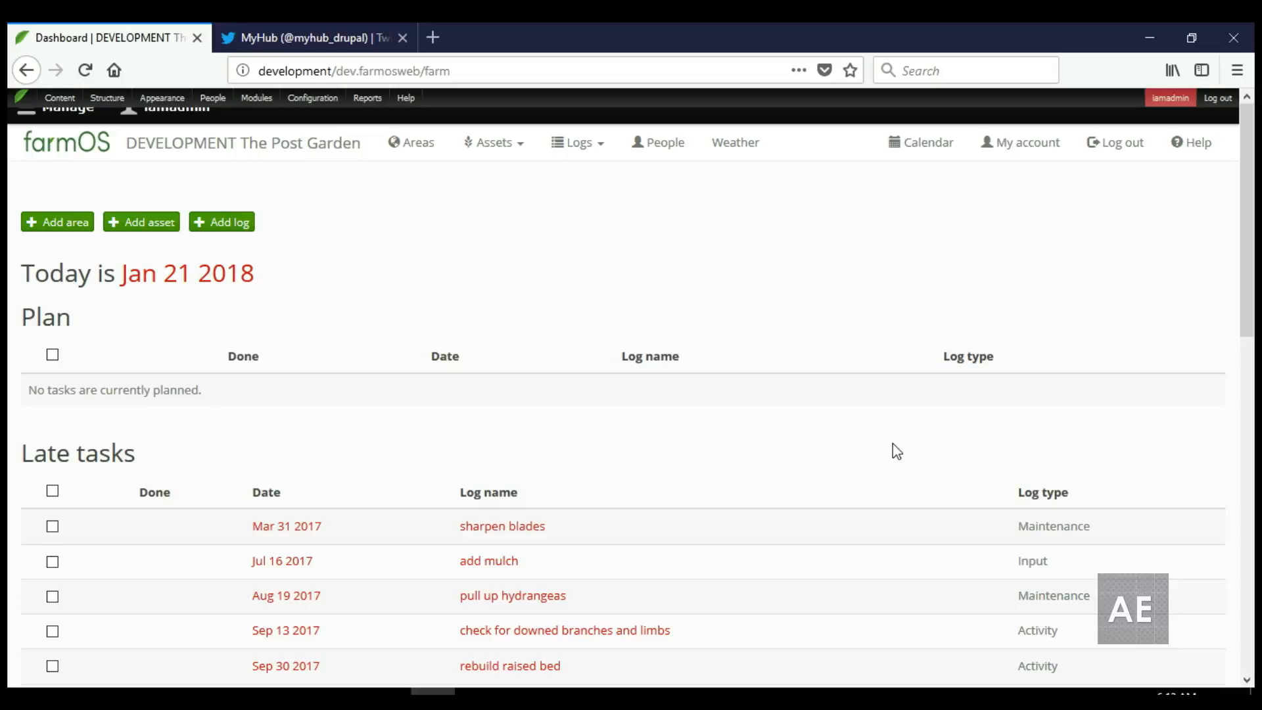
# Look over the MyHub Twitter profile, then open farmOS's Modules administration page
pyautogui.click(287, 30)
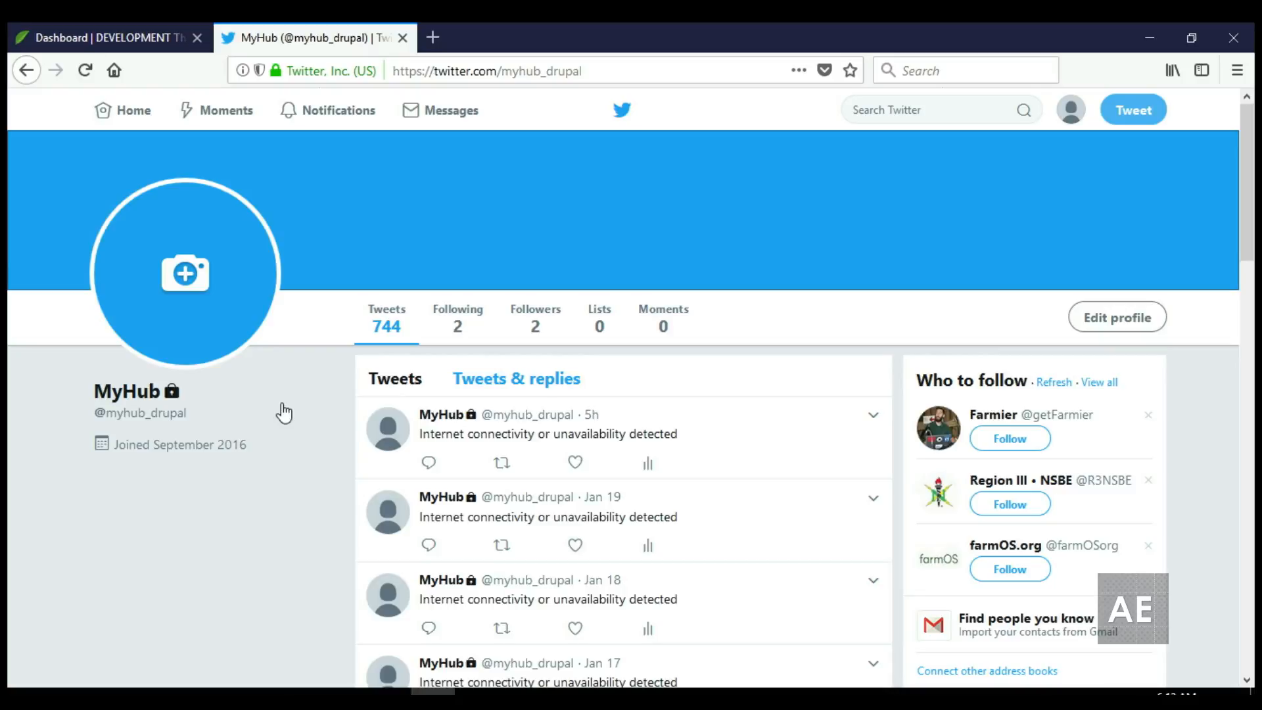
pyautogui.click(120, 40)
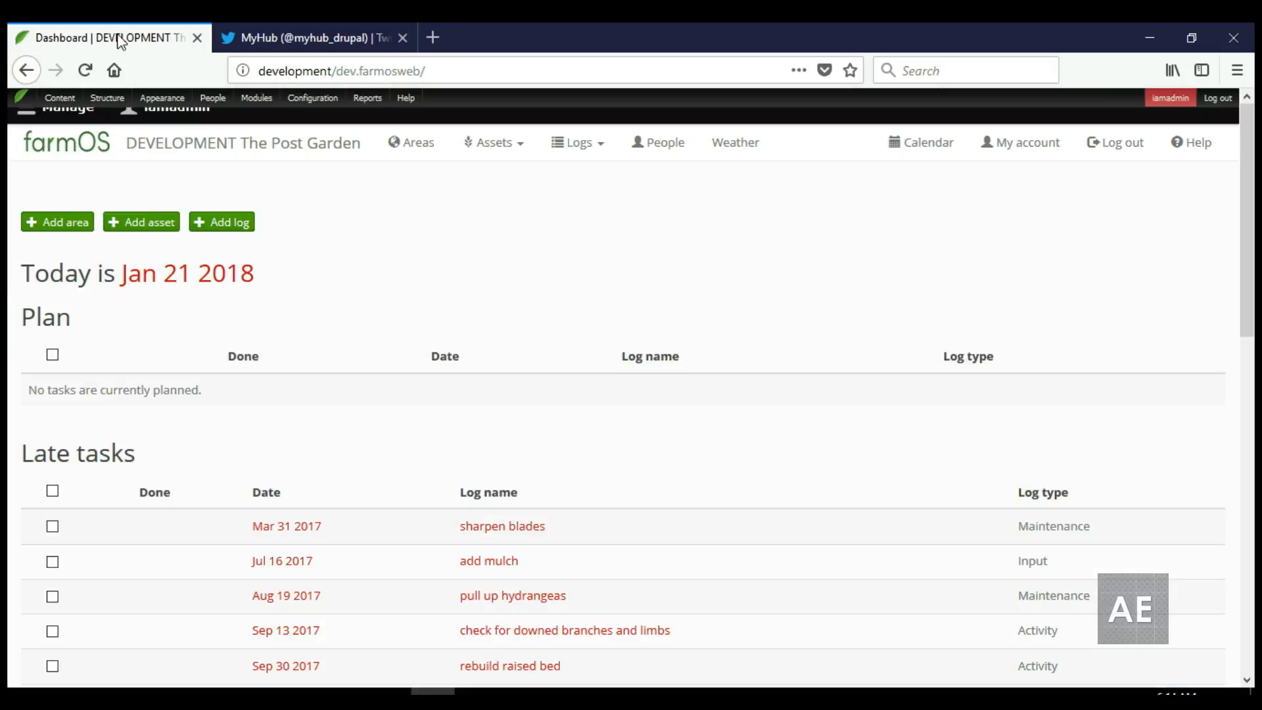
pyautogui.moveTo(266, 103)
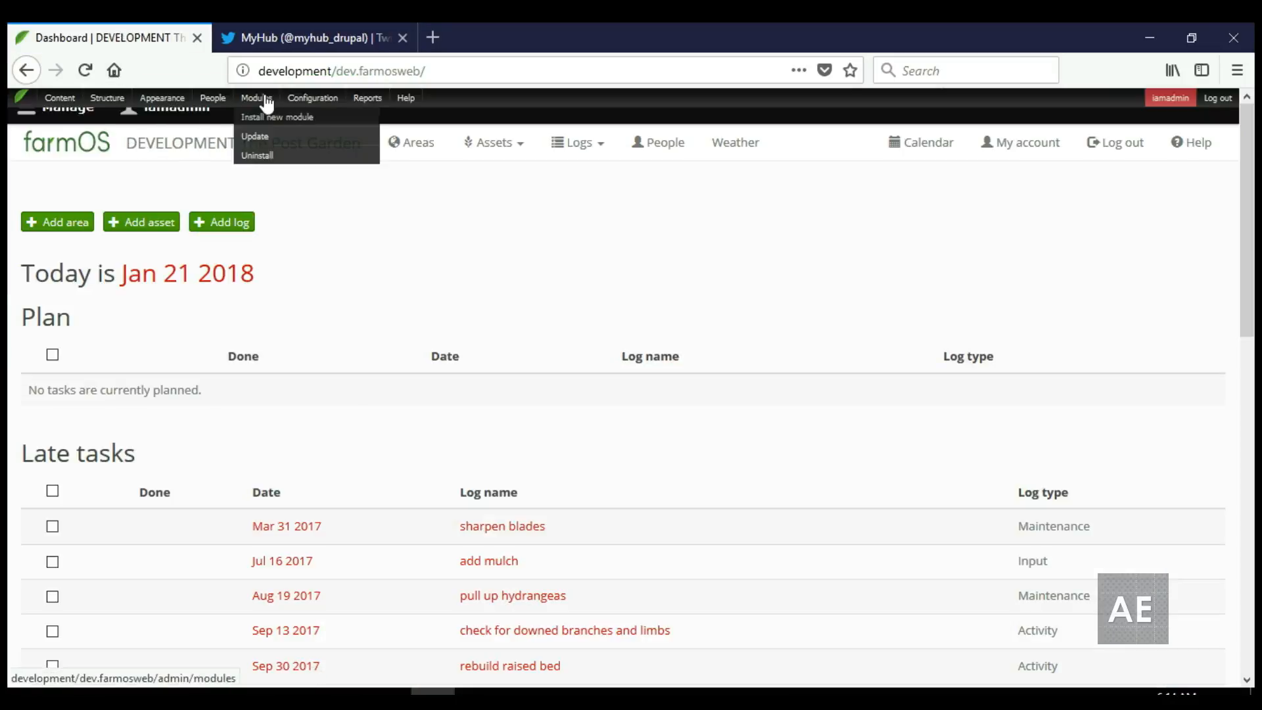
pyautogui.click(266, 104)
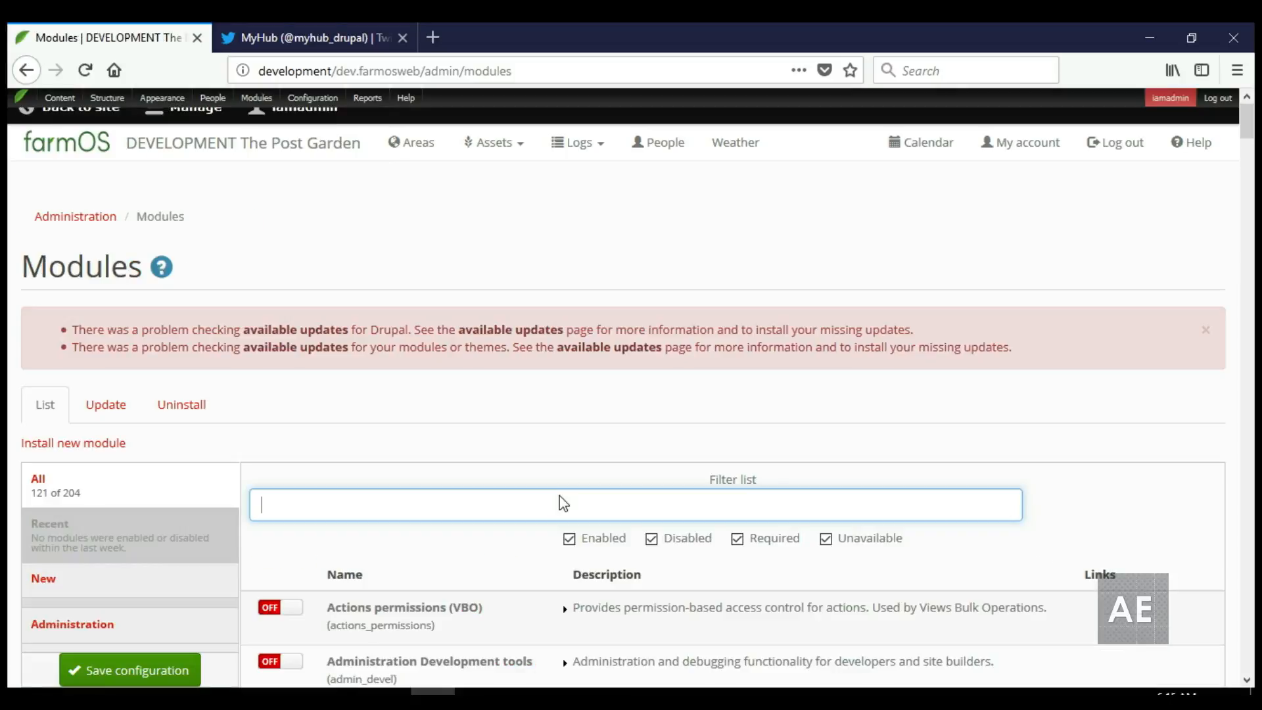
# Filter the module list by 'twitter' and review which Twitter modules are enabled
pyautogui.write('twitter')
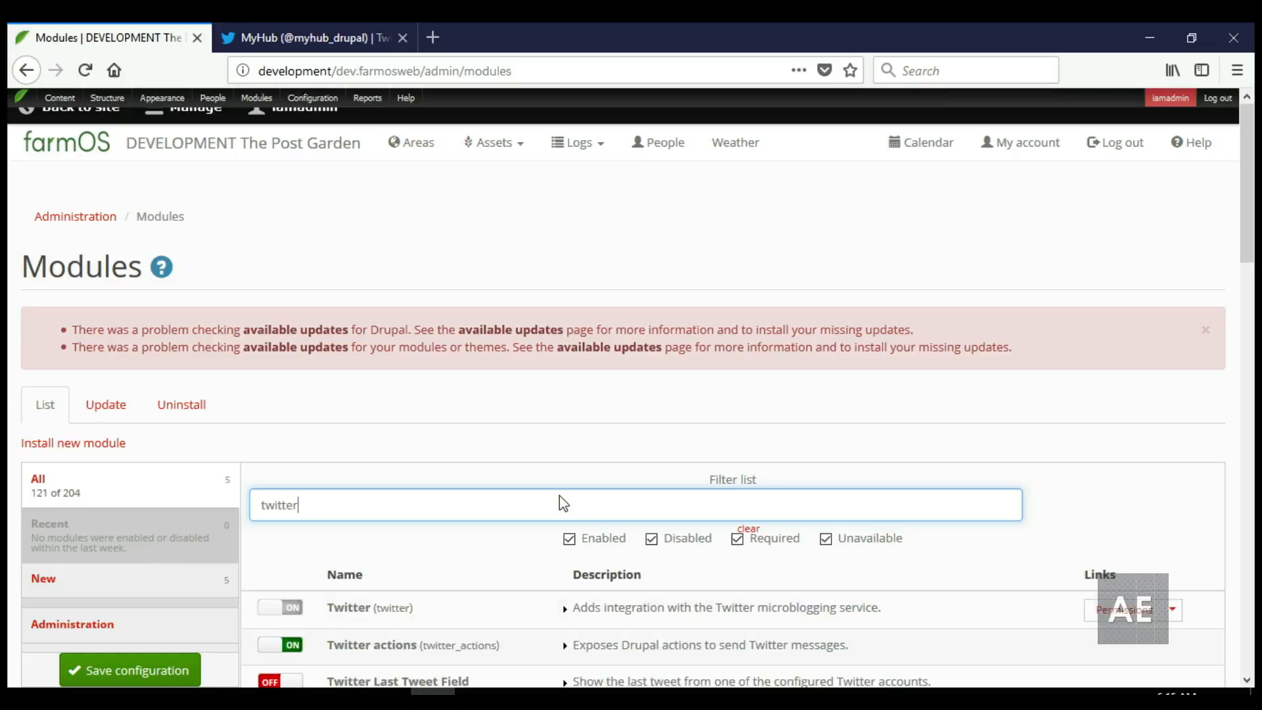
pyautogui.scroll(-3, 562, 503)
pyautogui.scroll(-2, 562, 499)
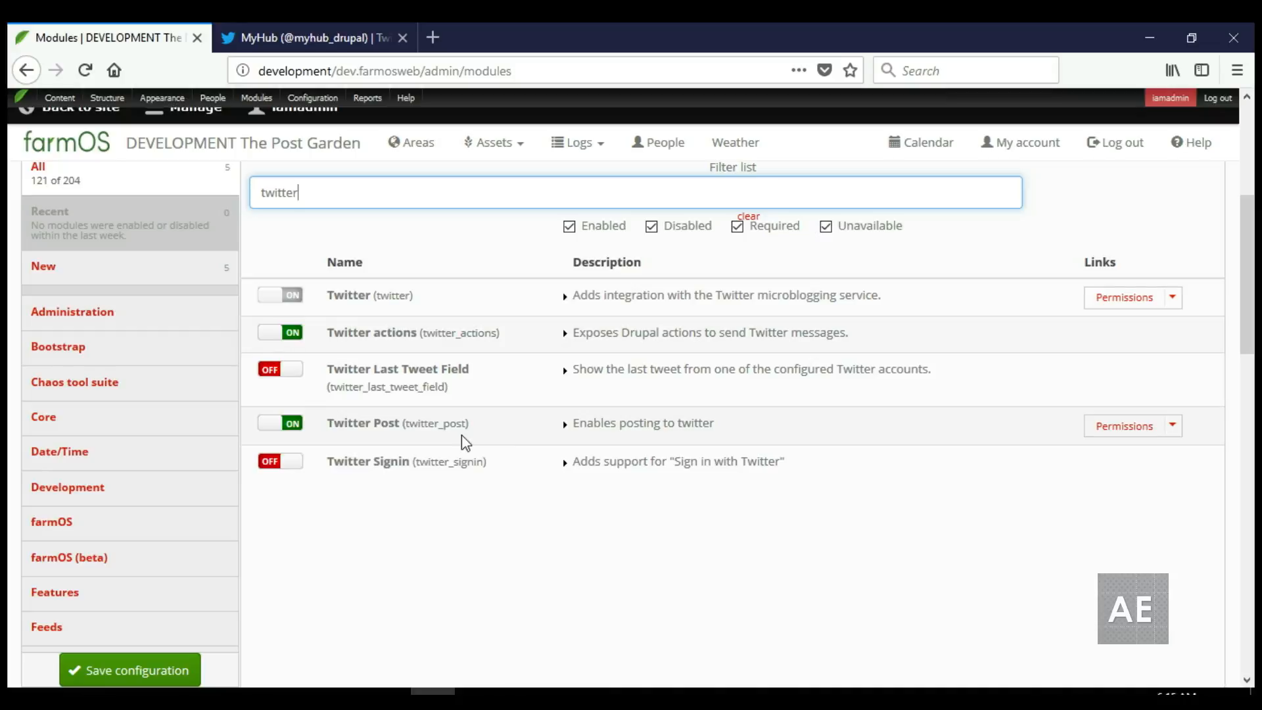
# Change the module filter to 'rules' to list the eight Rules modules
pyautogui.hotkey('ctrl', 'a')
pyautogui.press('BackSpace')
pyautogui.write('rulesa')
pyautogui.press('BackSpace')
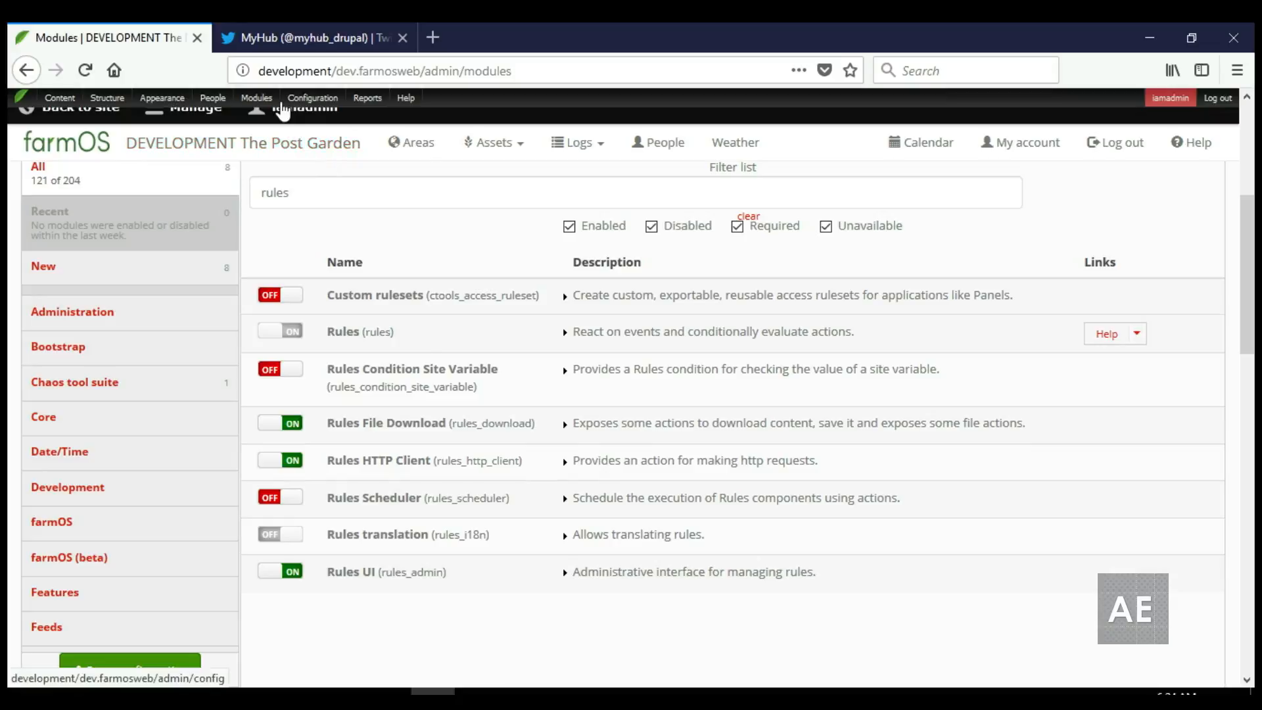
# Go to Configuration > Web services > Twitter, open Twitter Settings, and scroll to OAuth Settings
pyautogui.moveTo(283, 110)
pyautogui.moveTo(358, 354)
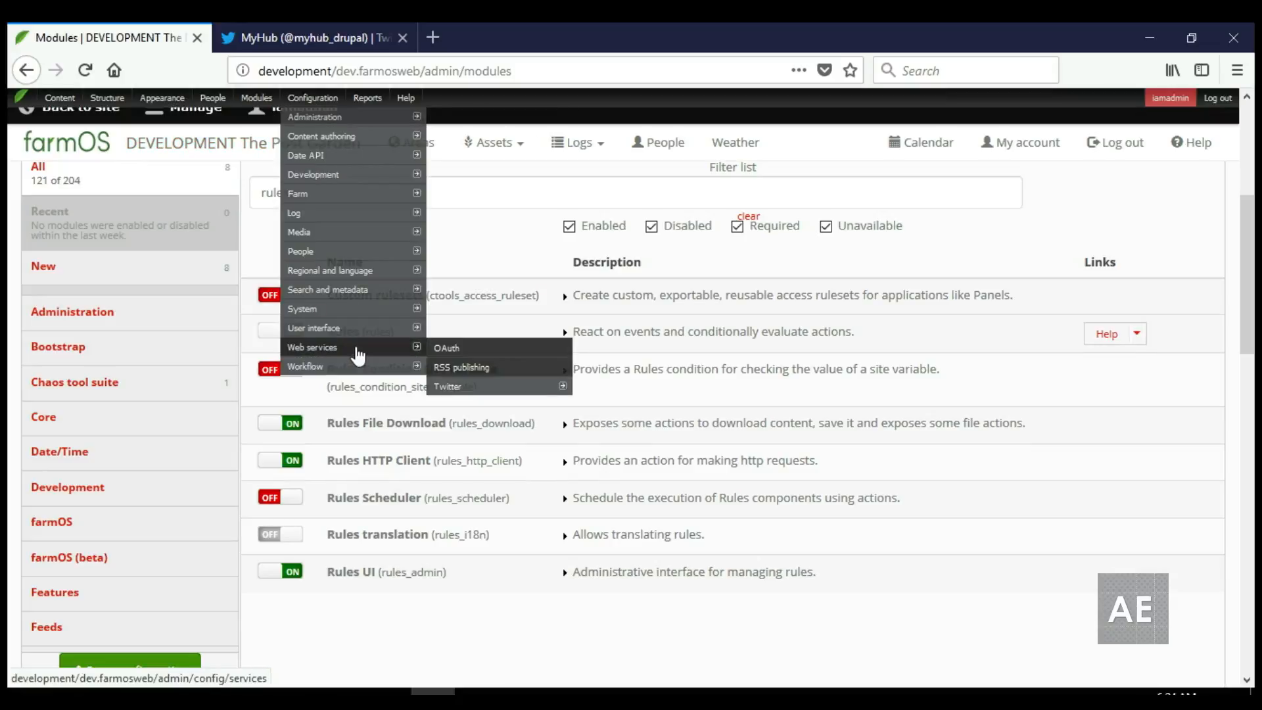
pyautogui.moveTo(457, 388)
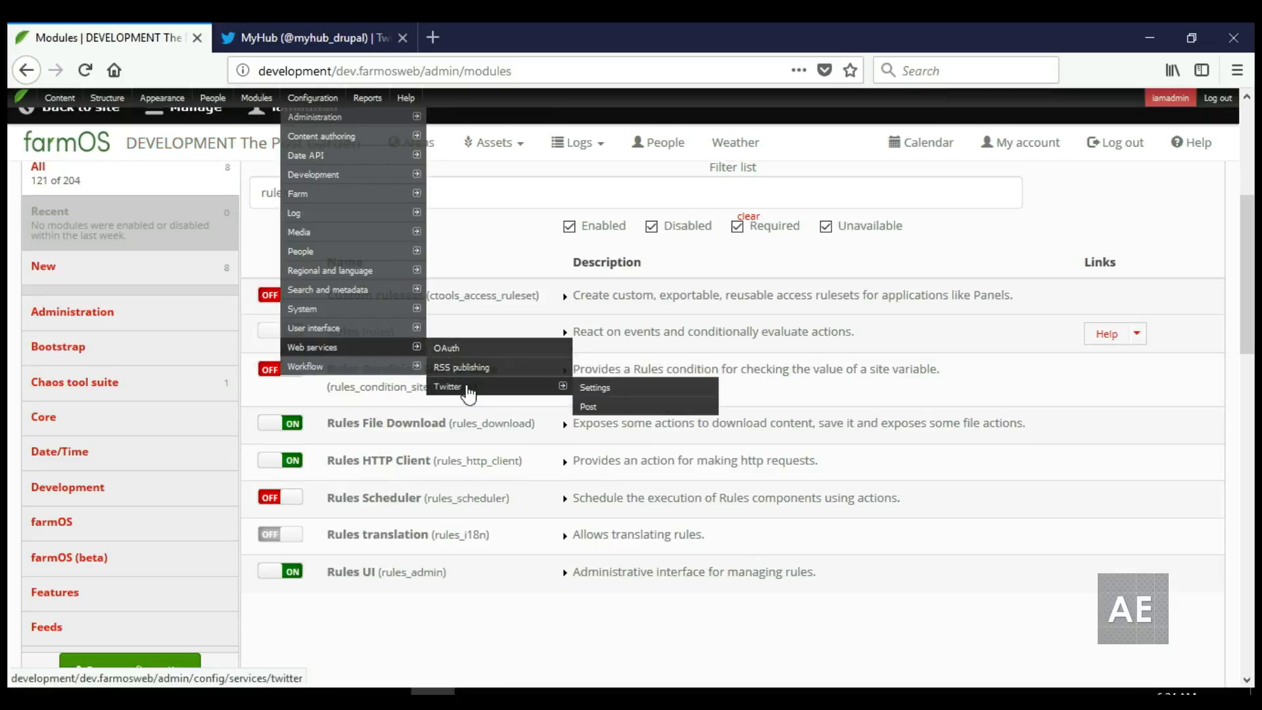
pyautogui.click(468, 392)
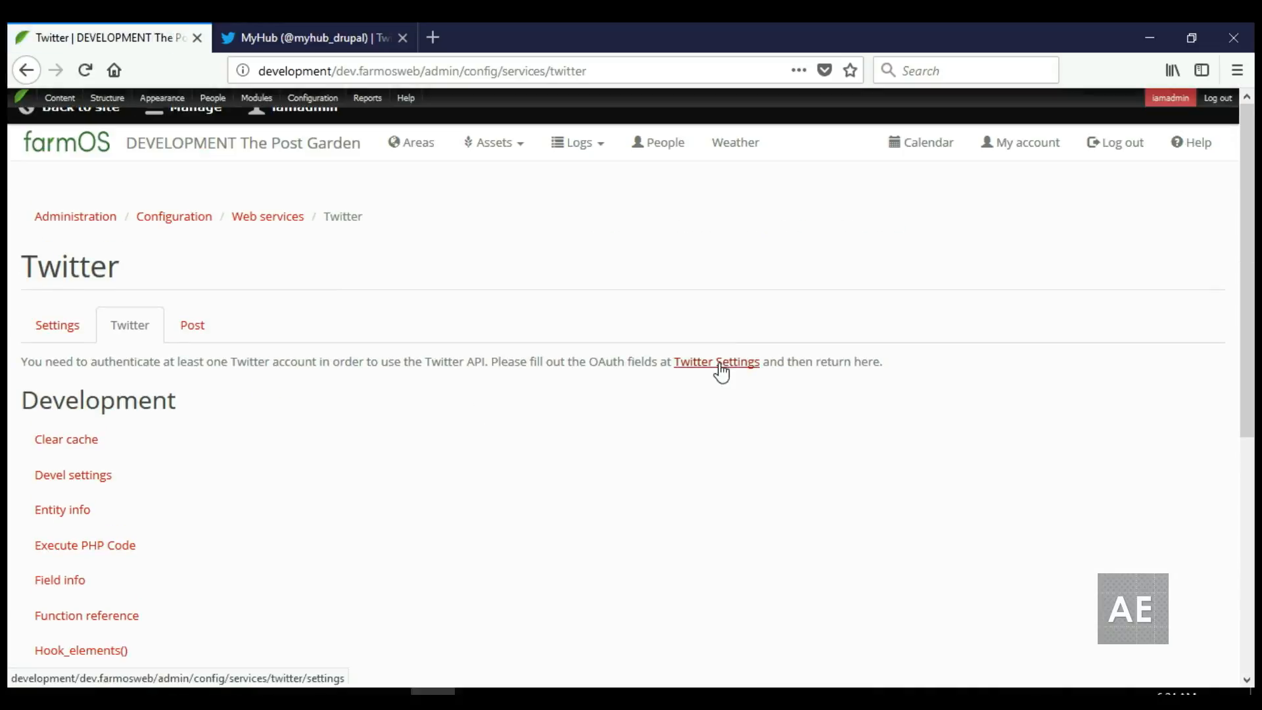
pyautogui.click(720, 365)
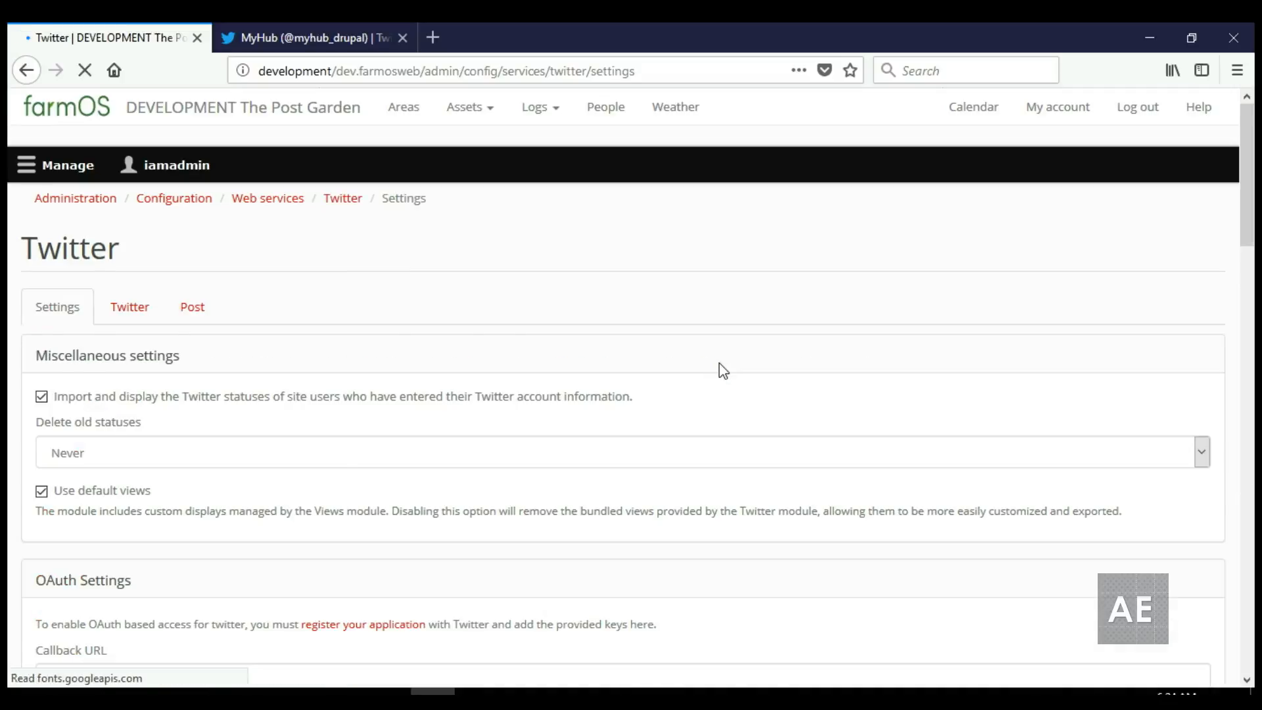
pyautogui.scroll(-6, 719, 362)
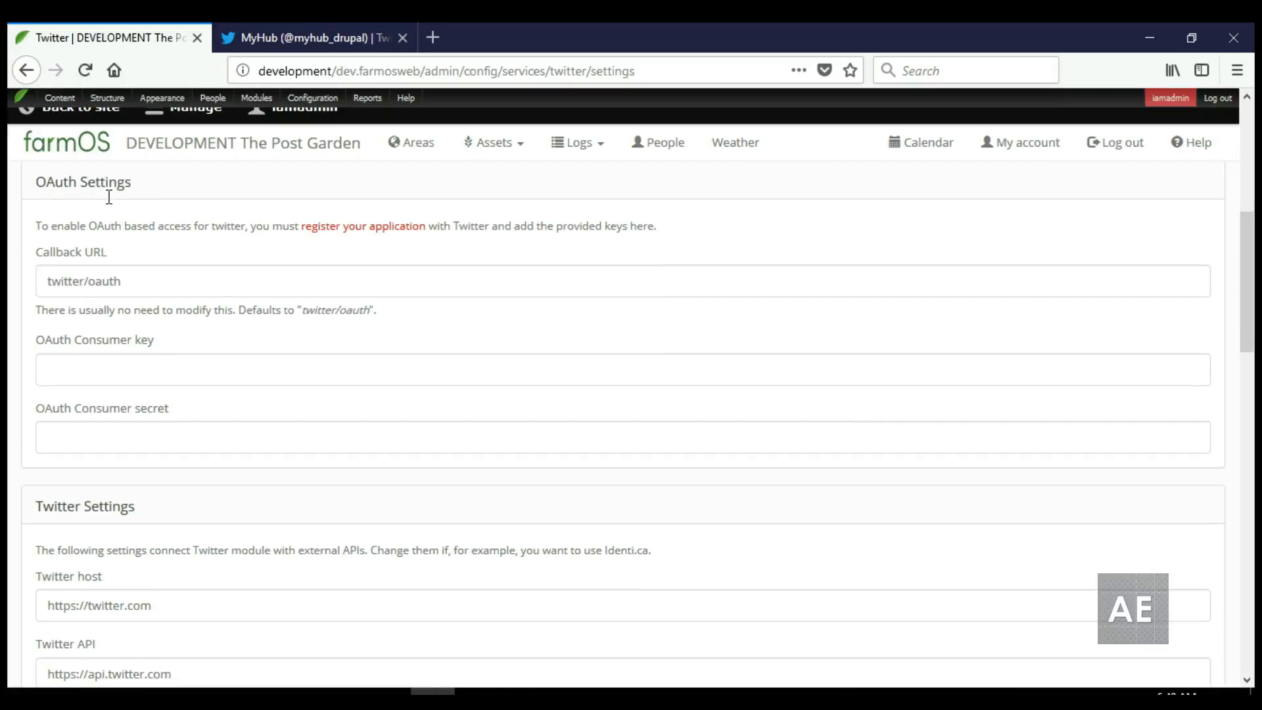
# Follow the 'register your application' link and choose Create New App on Twitter Apps
pyautogui.click(339, 230)
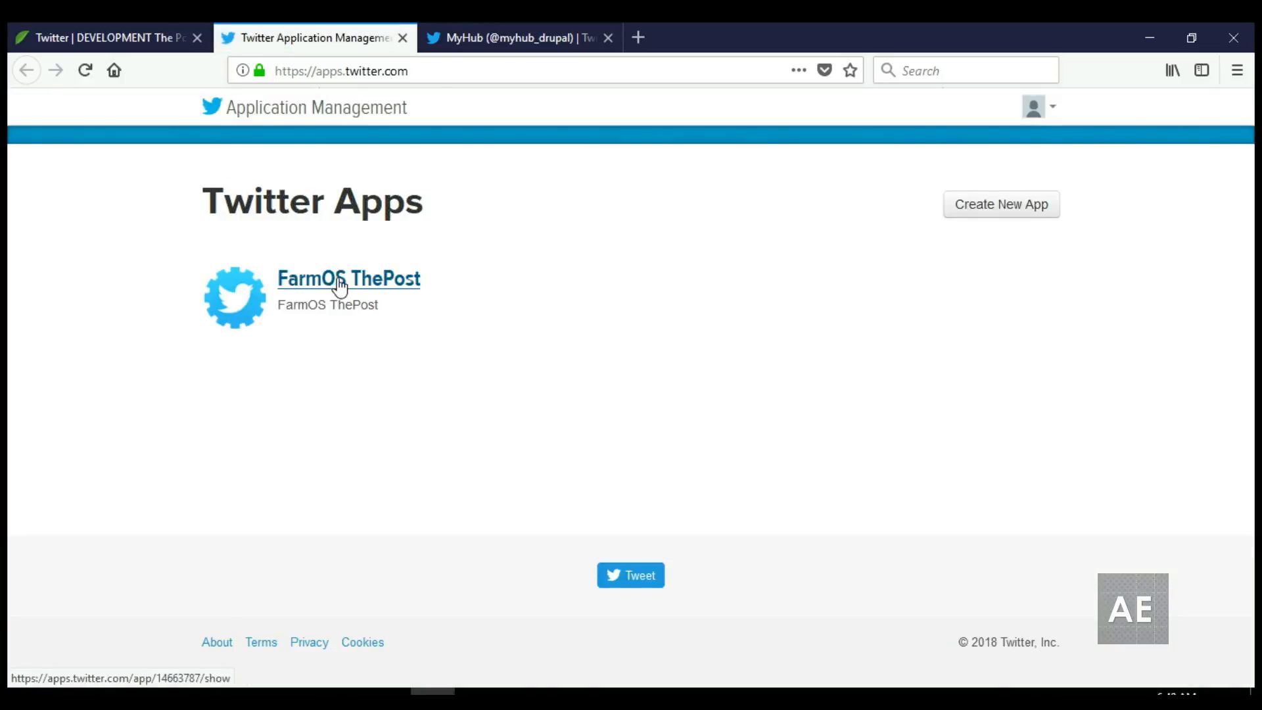
pyautogui.click(1003, 211)
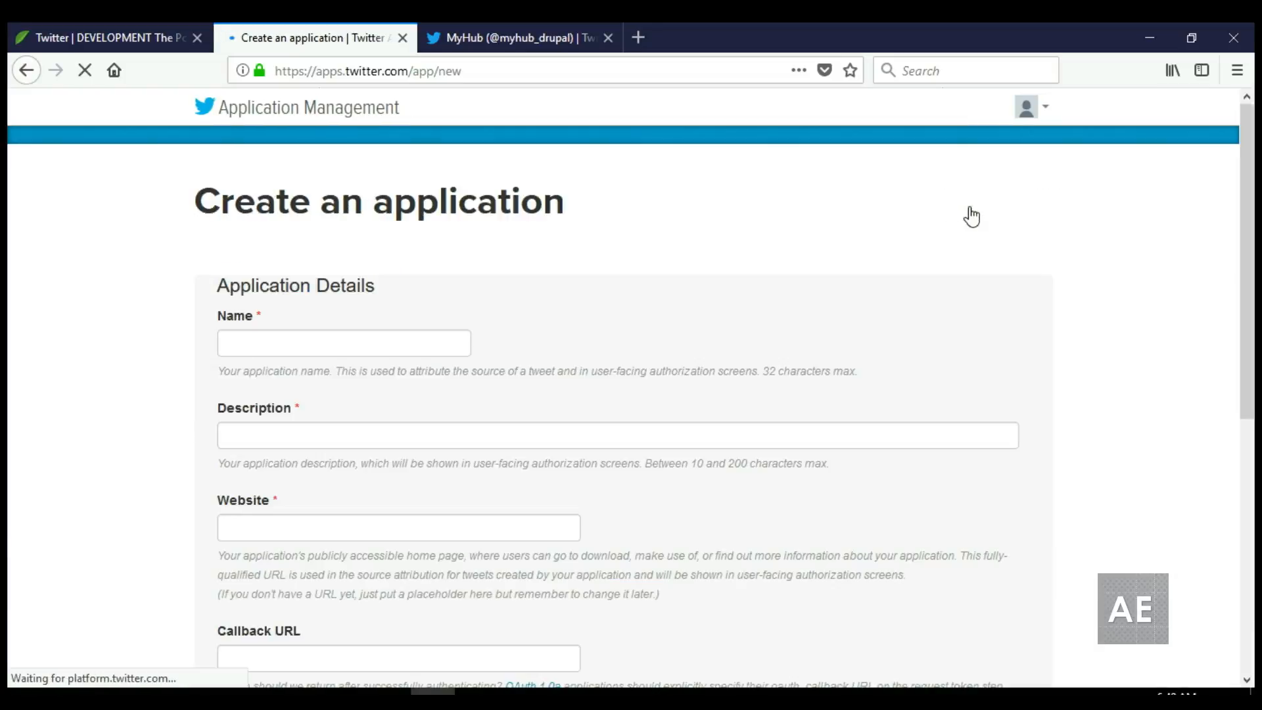
# Name the new app 'FarmOS Dev' and use the same text as its description
pyautogui.click(313, 338)
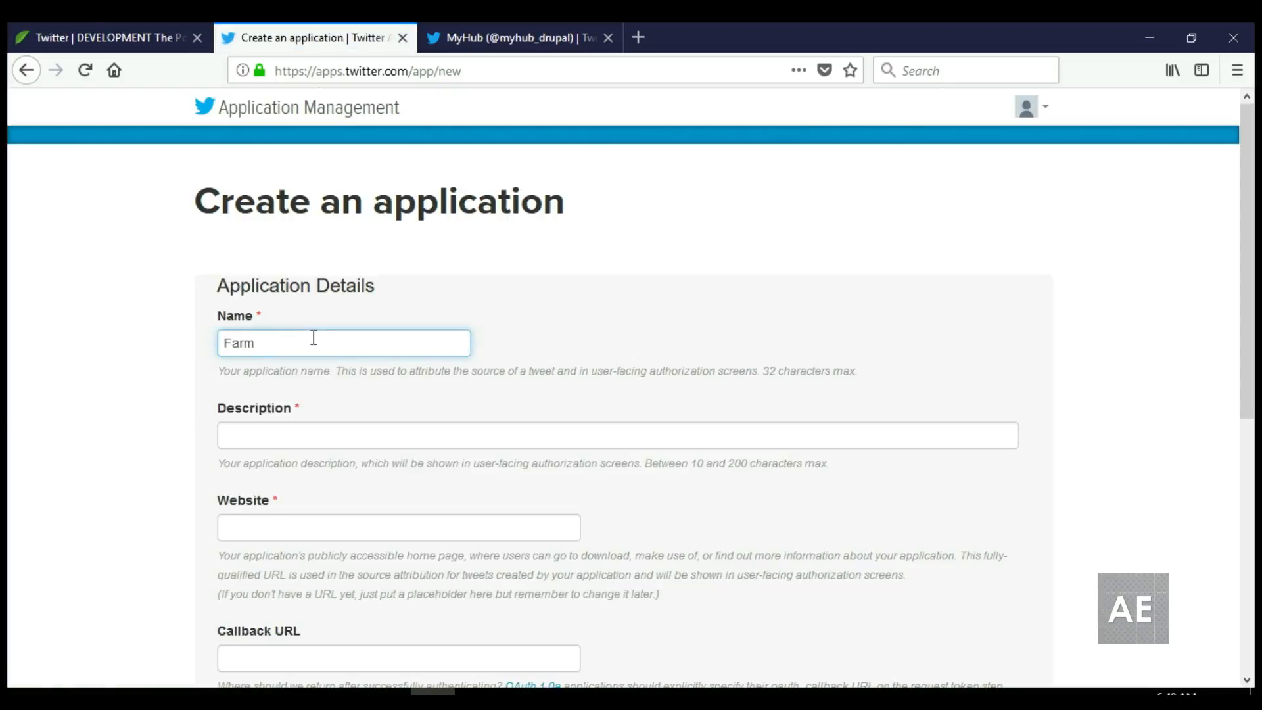
pyautogui.hotkey('ctrl', 'a')
pyautogui.press('Tab')
pyautogui.scroll(-3, 313, 337)
pyautogui.hotkey('ctrl', 'z')
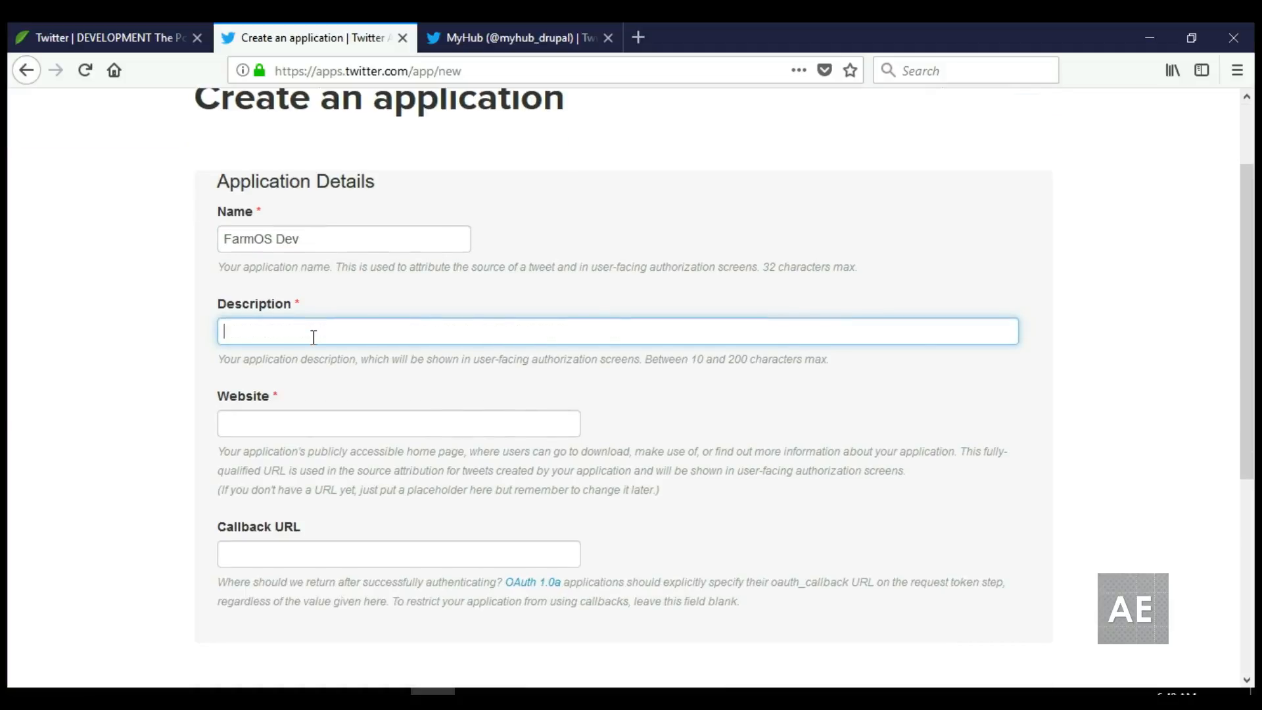
pyautogui.tripleClick(337, 239)
pyautogui.hotkey('ctrl', 'c')
pyautogui.click(332, 332)
pyautogui.hotkey('ctrl', 'v')
pyautogui.click(339, 417)
pyautogui.scroll(-3, 339, 417)
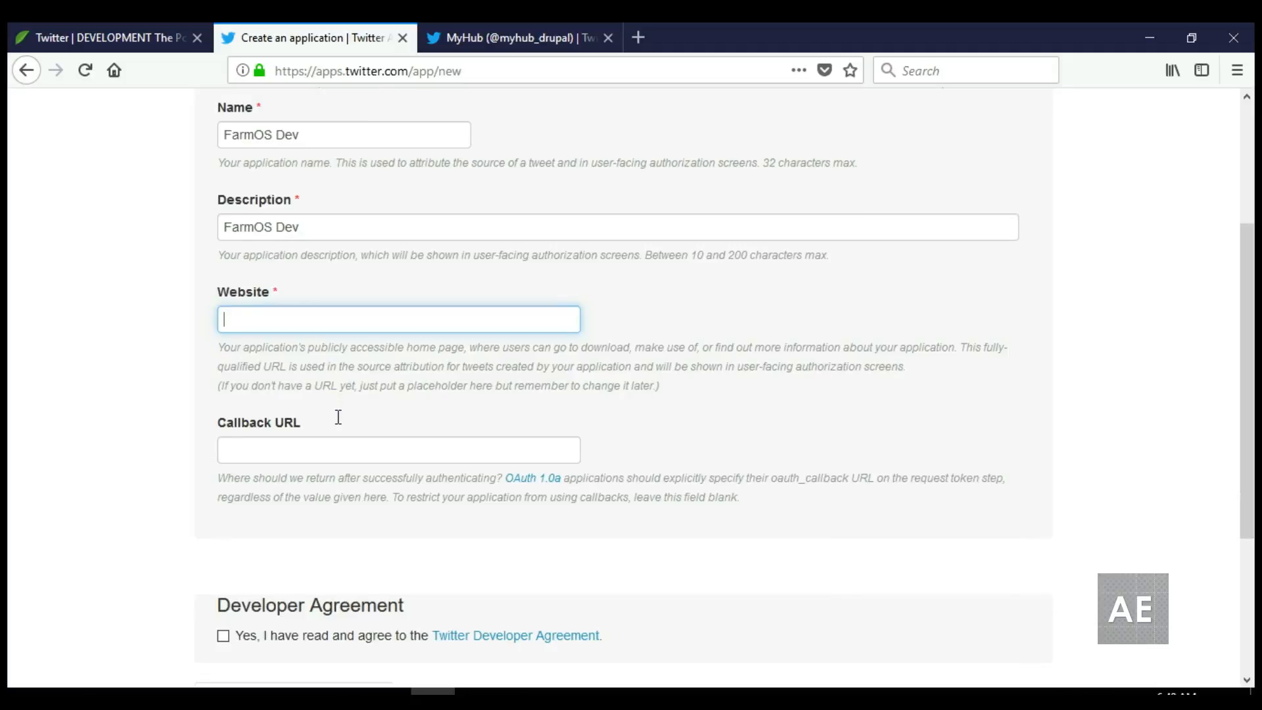
pyautogui.write('http://127.0.0.1')
pyautogui.hotkey('ctrl', 'a')
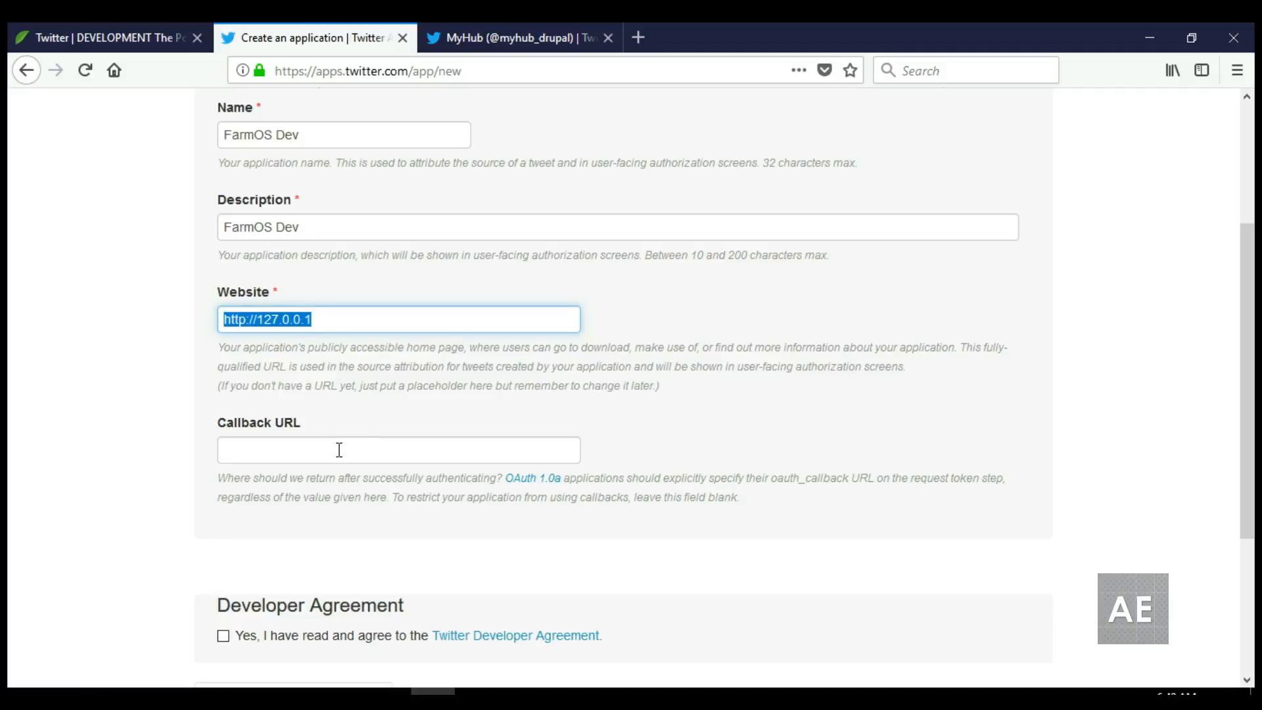
pyautogui.click(339, 450)
pyautogui.hotkey('ctrl', 'v')
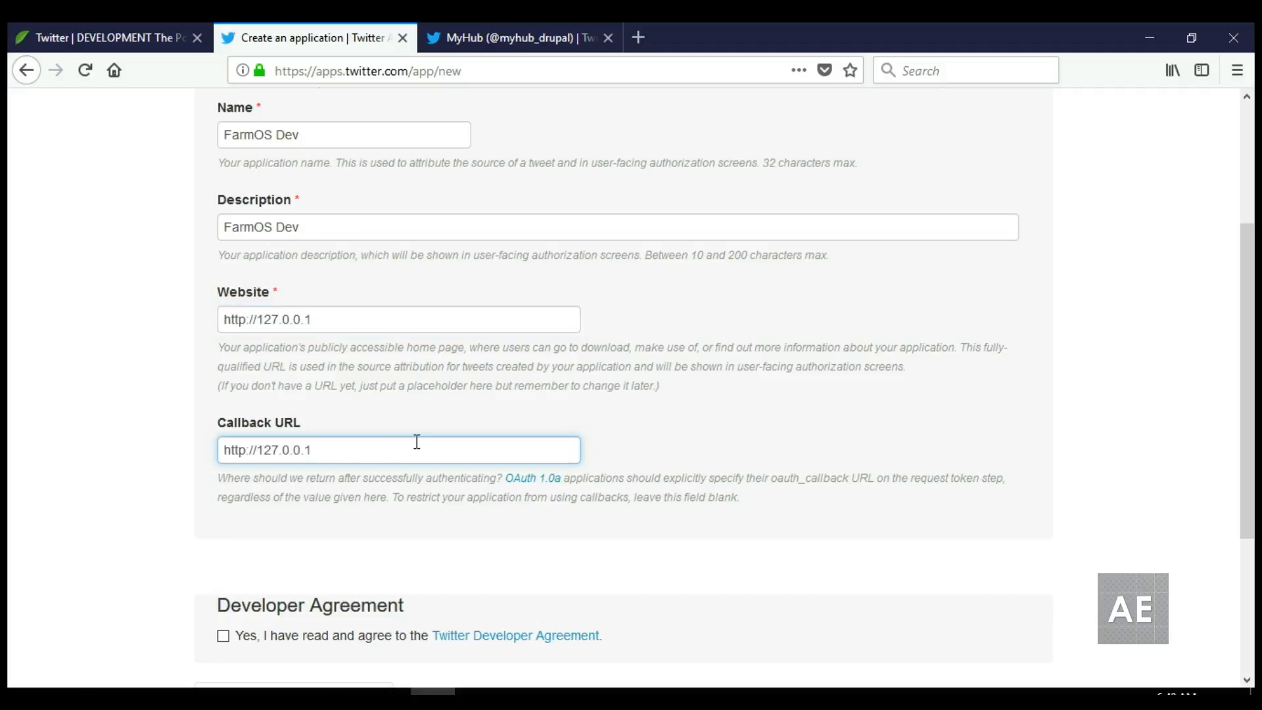
pyautogui.write('/twitter/aoatuh')
pyautogui.press('BackSpace')
pyautogui.write('uth')
pyautogui.scroll(-3, 416, 441)
pyautogui.click(224, 429)
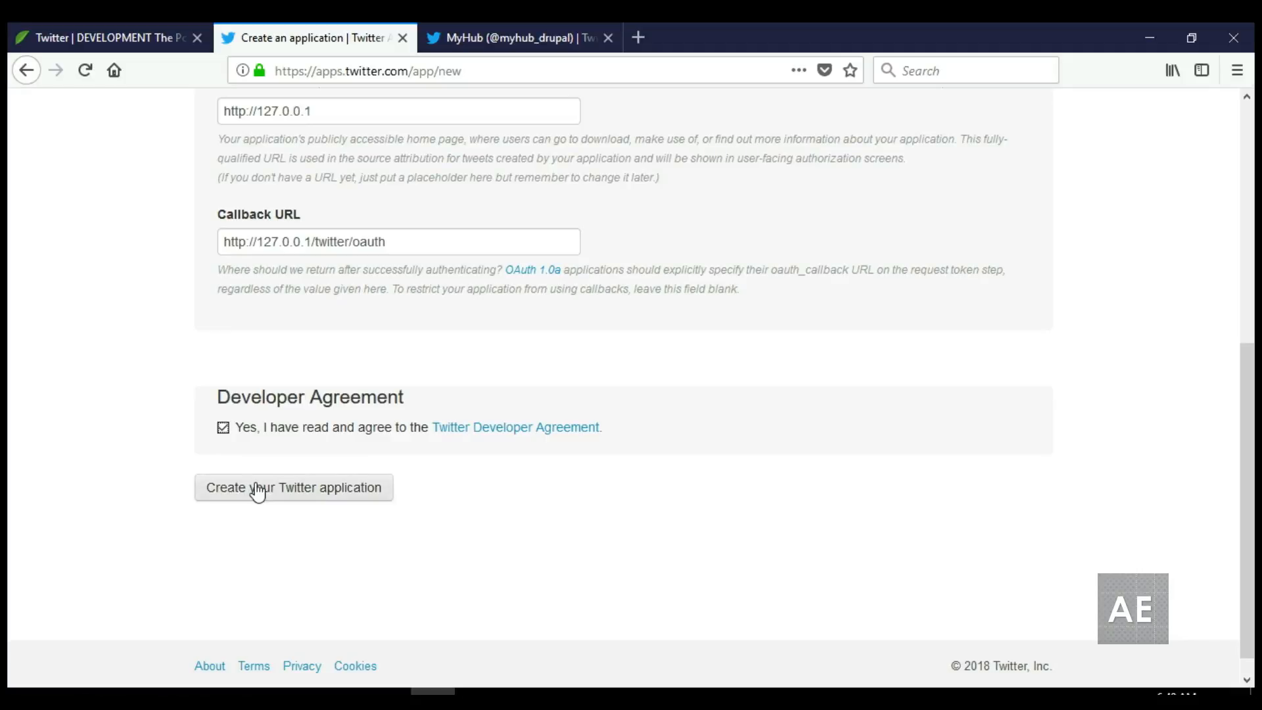
pyautogui.click(257, 490)
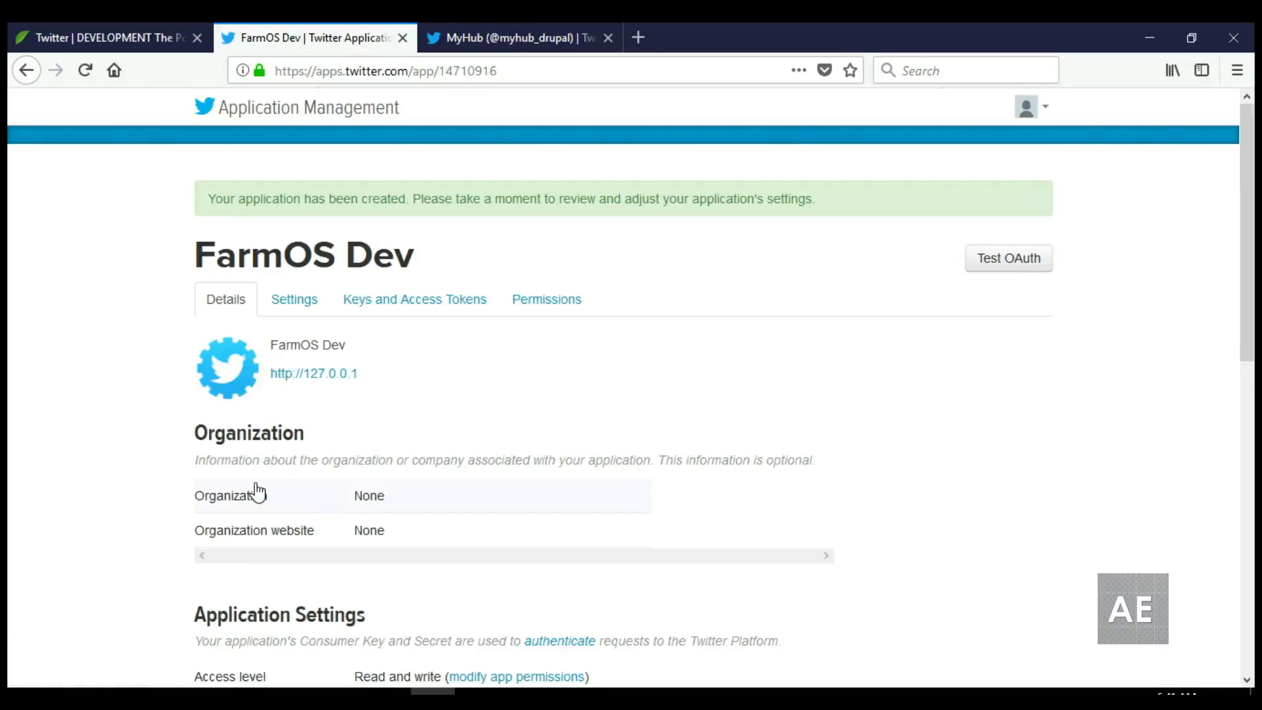
# Set FarmOS Dev's access to Read and Write, save it, and check Application Settings on Details
pyautogui.click(568, 303)
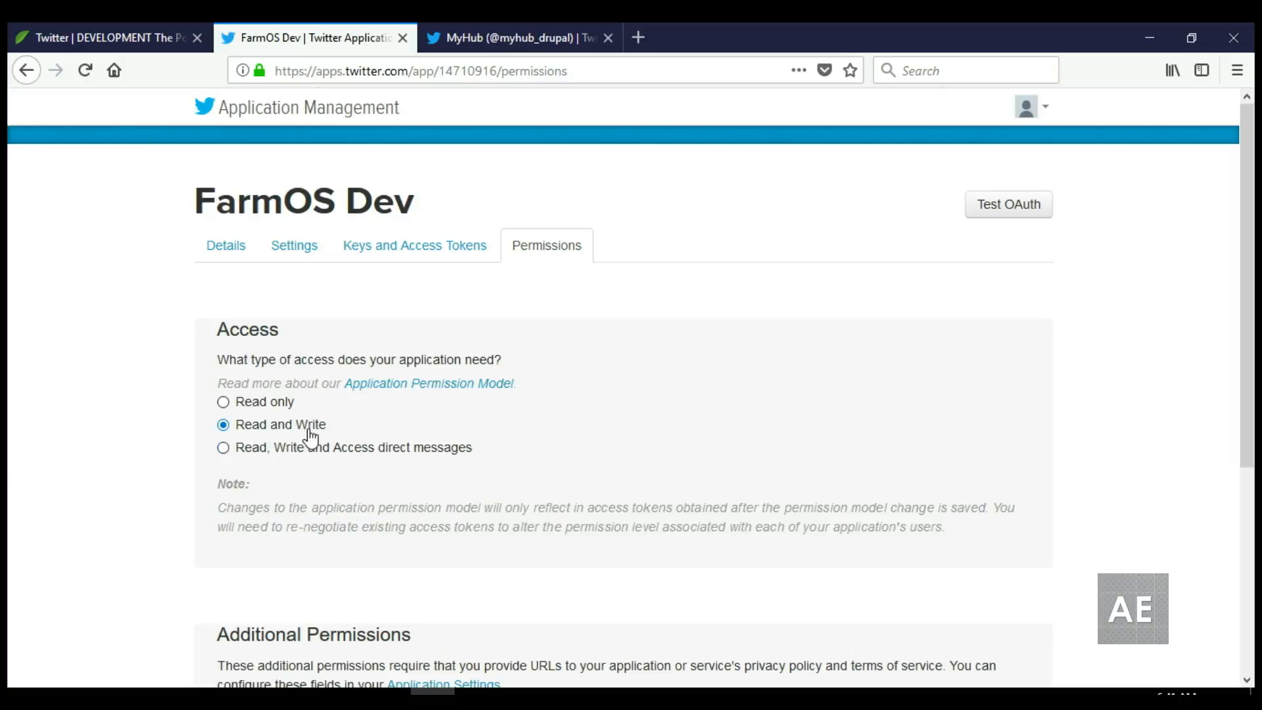
pyautogui.moveTo(1241, 307); pyautogui.dragTo(1238, 343)
pyautogui.click(278, 673)
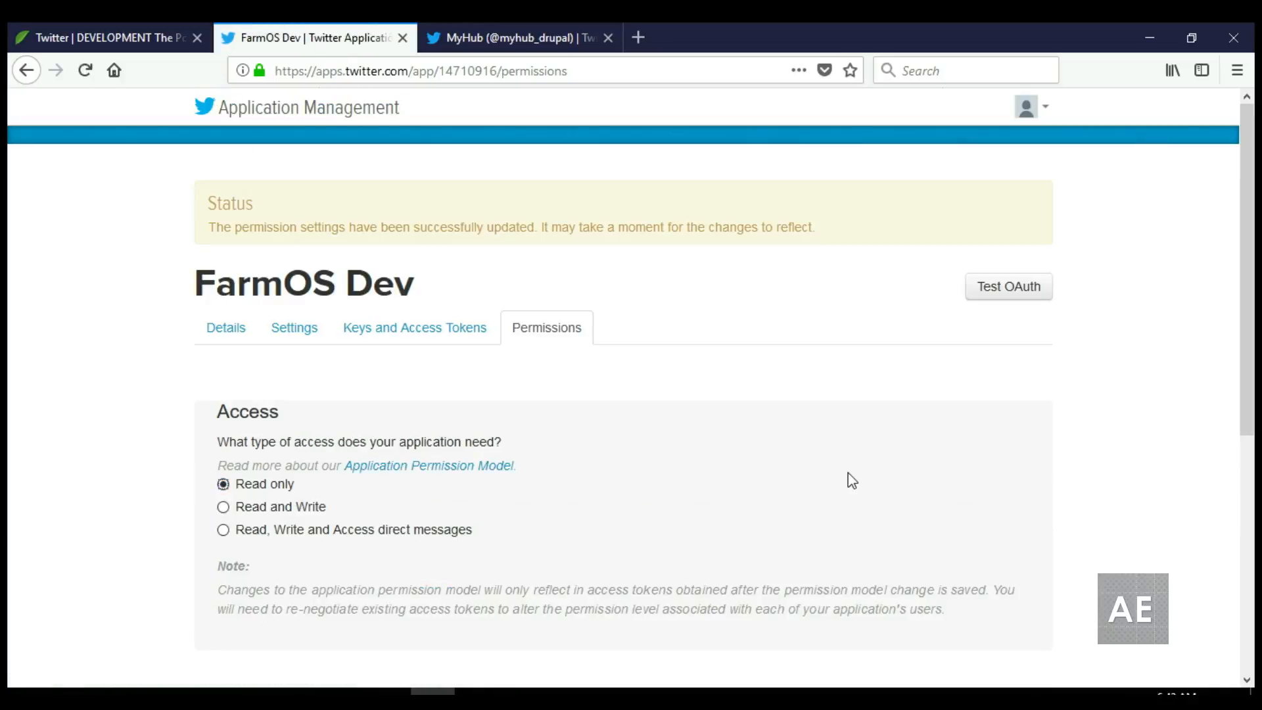
pyautogui.click(230, 328)
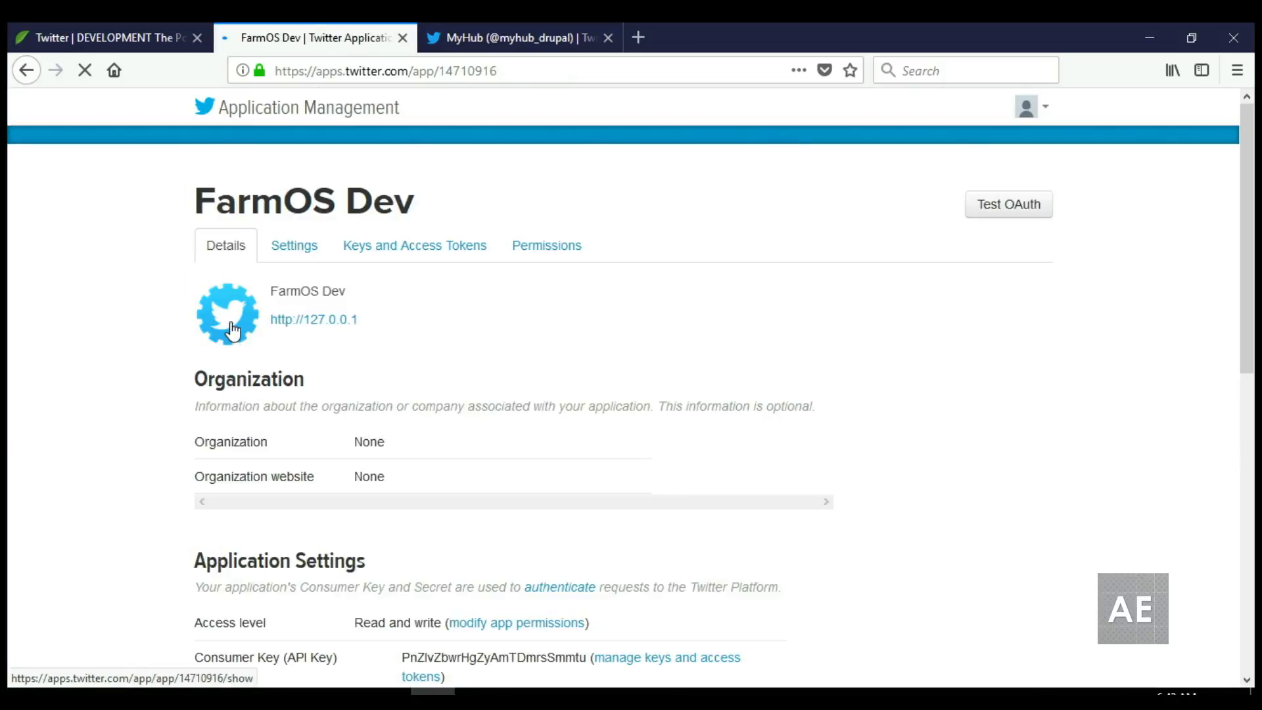
pyautogui.scroll(-3, 231, 329)
pyautogui.scroll(-2, 231, 338)
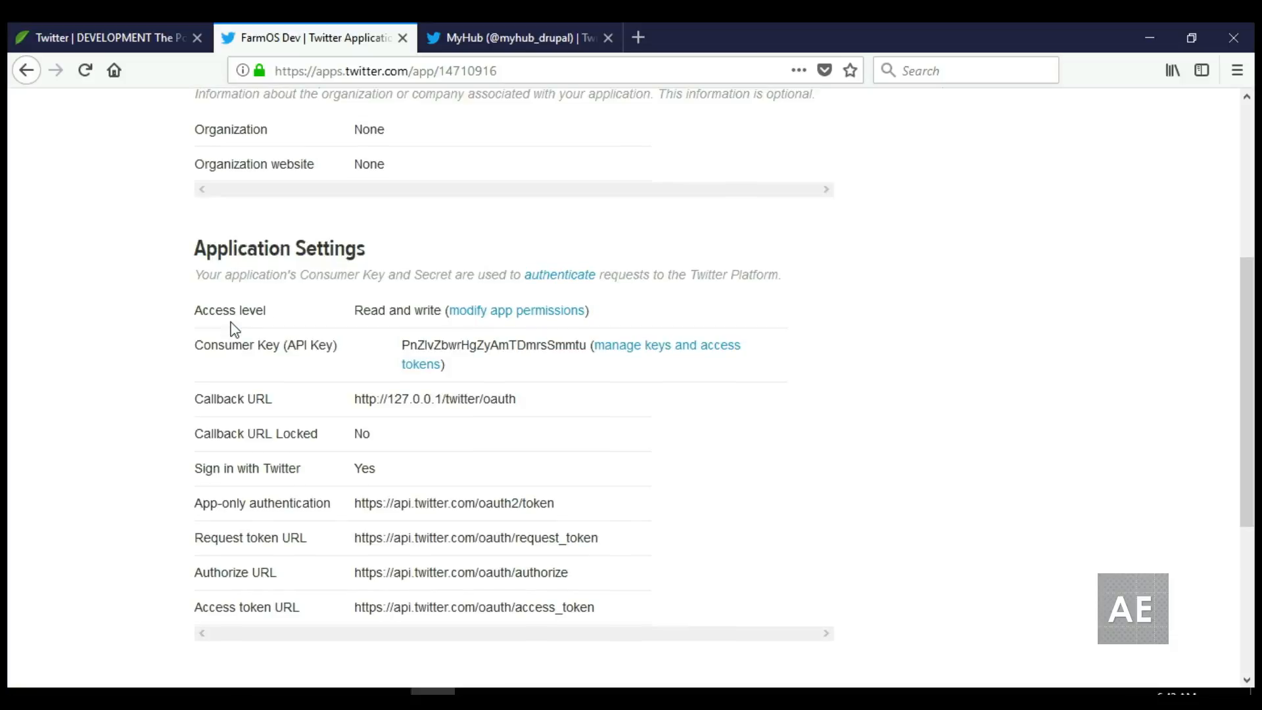
pyautogui.scroll(8, 230, 342)
# Copy FarmOS Dev's Consumer Key from Keys and Access Tokens and return to farmOS
pyautogui.click(394, 259)
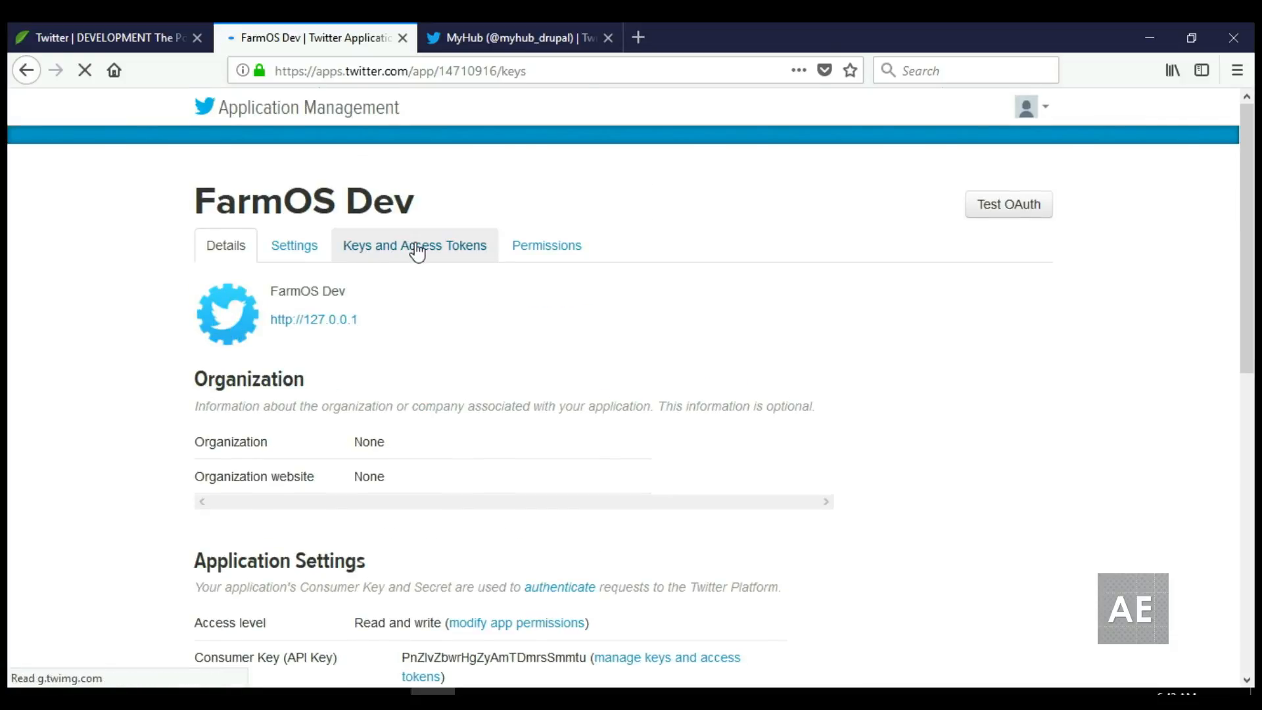
pyautogui.scroll(-1, 417, 251)
pyautogui.scroll(-1, 419, 249)
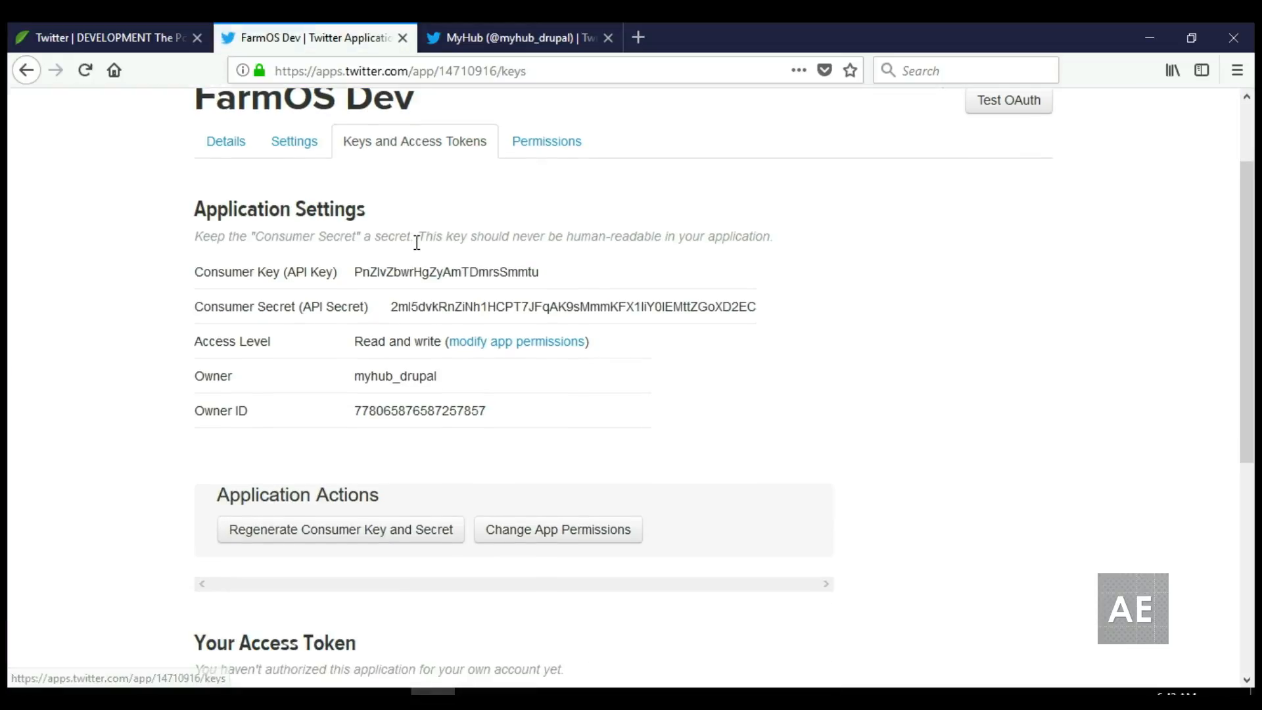
pyautogui.scroll(-2, 420, 263)
pyautogui.scroll(-2, 335, 443)
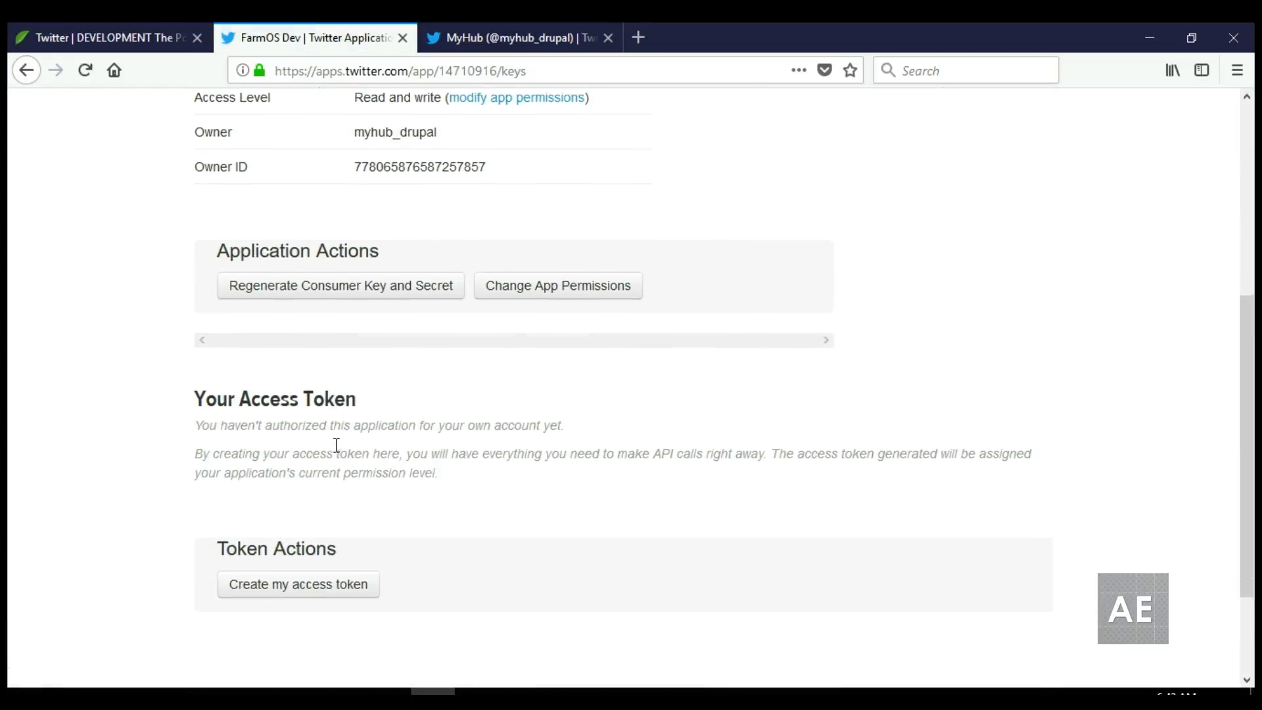
pyautogui.scroll(4, 397, 436)
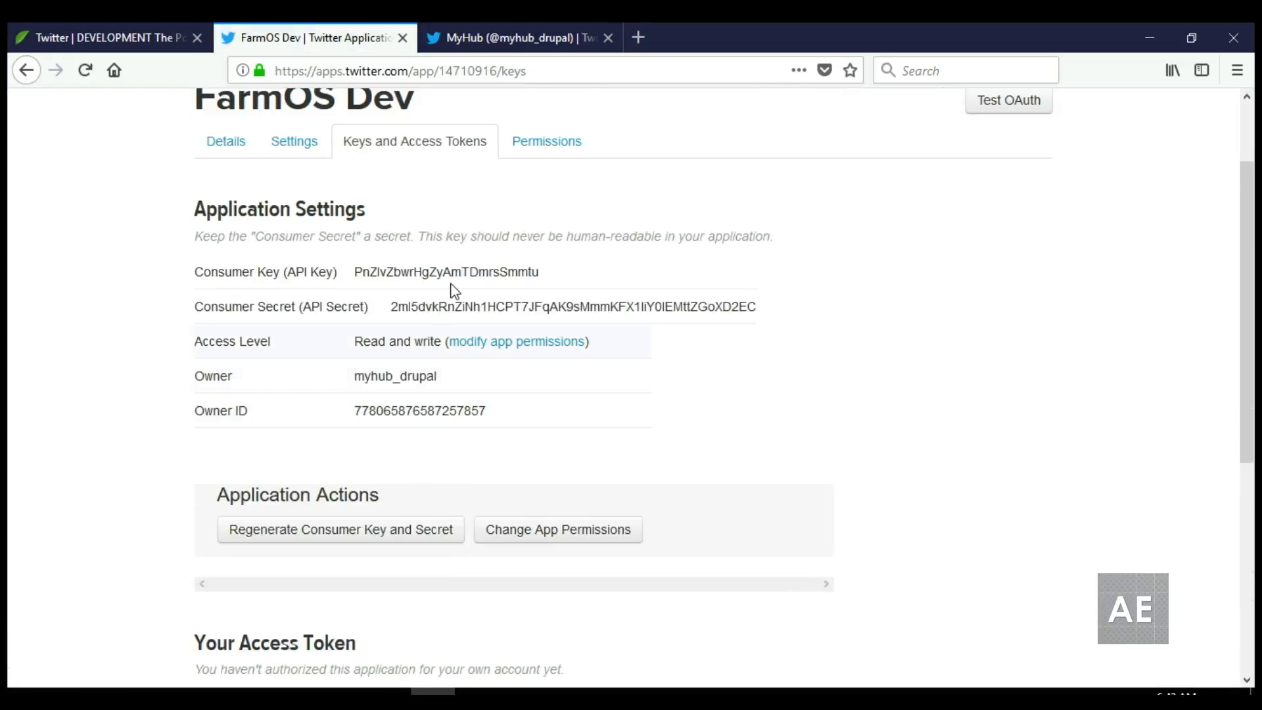
pyautogui.doubleClick(456, 272)
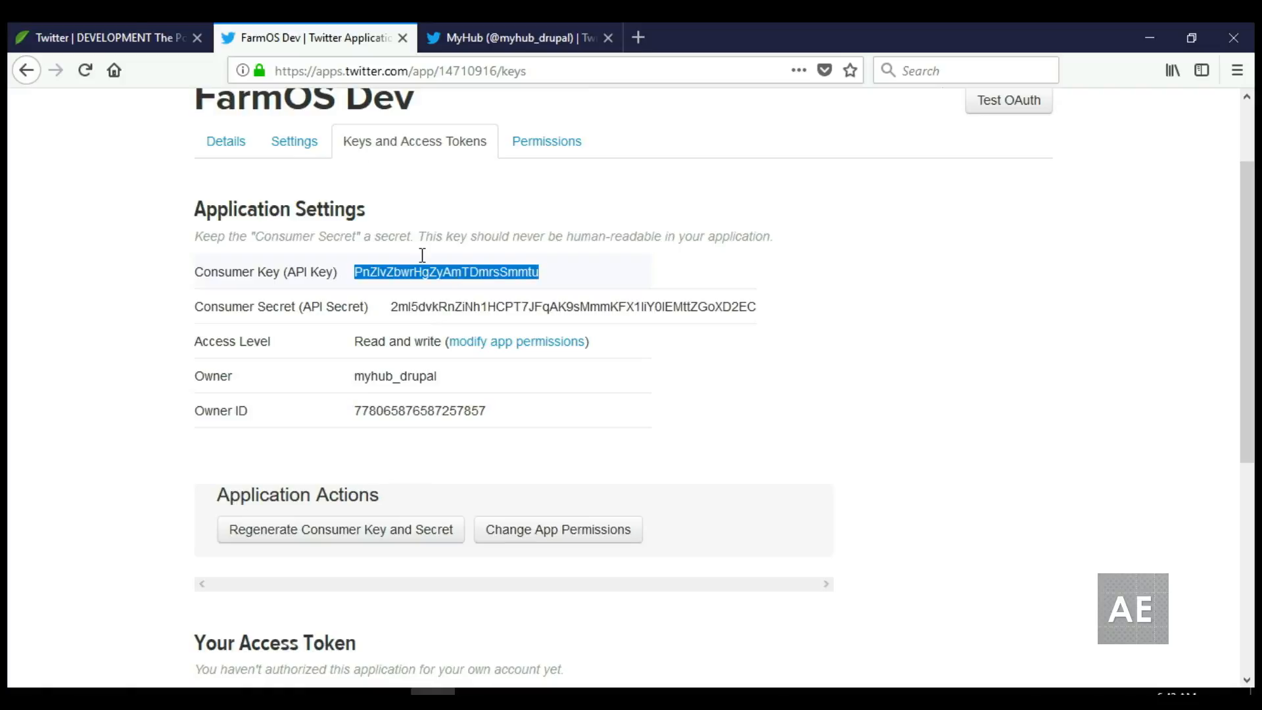
pyautogui.click(121, 37)
# Paste the consumer key into farmOS's OAuth Consumer key field
pyautogui.click(245, 369)
pyautogui.hotkey('ctrl', 'v')
pyautogui.moveTo(312, 97)
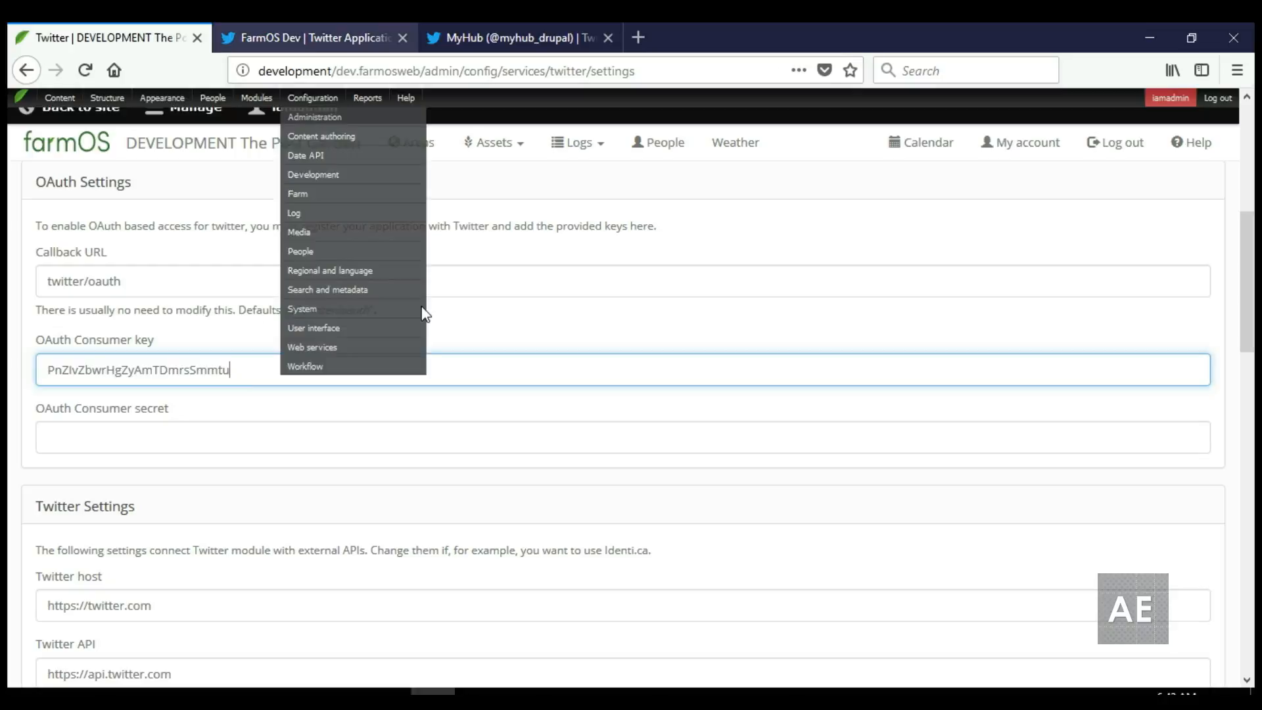
# Copy the app's Consumer Secret into OAuth Consumer secret and save the configuration
pyautogui.click(309, 36)
pyautogui.doubleClick(459, 306)
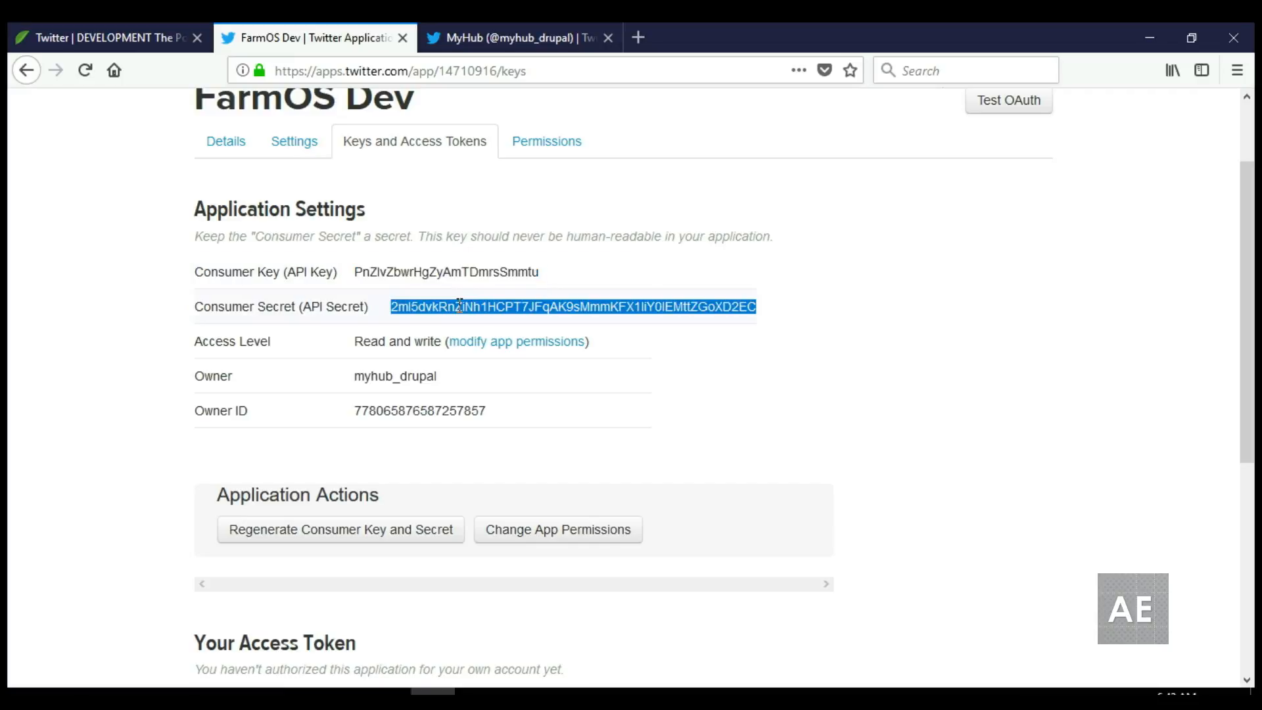
pyautogui.click(106, 26)
pyautogui.click(219, 432)
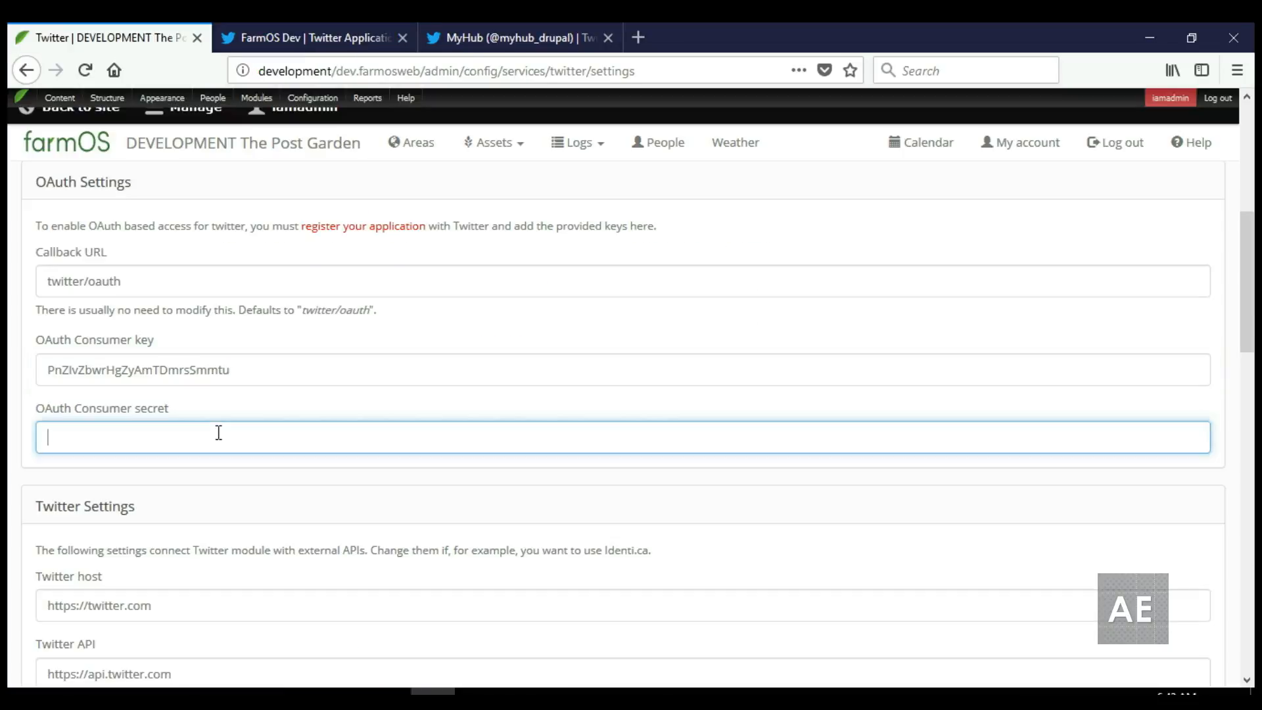
pyautogui.hotkey('ctrl', 'v')
pyautogui.scroll(-3, 352, 358)
pyautogui.scroll(-6, 352, 355)
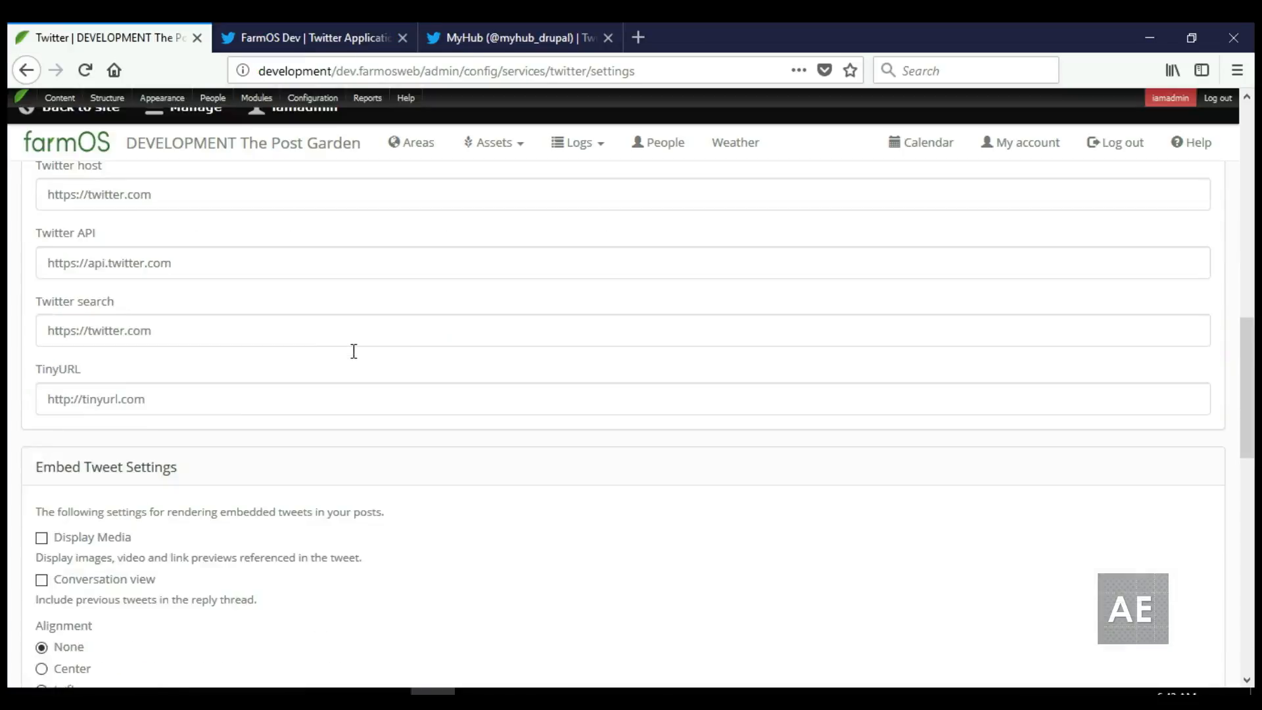
pyautogui.click(112, 584)
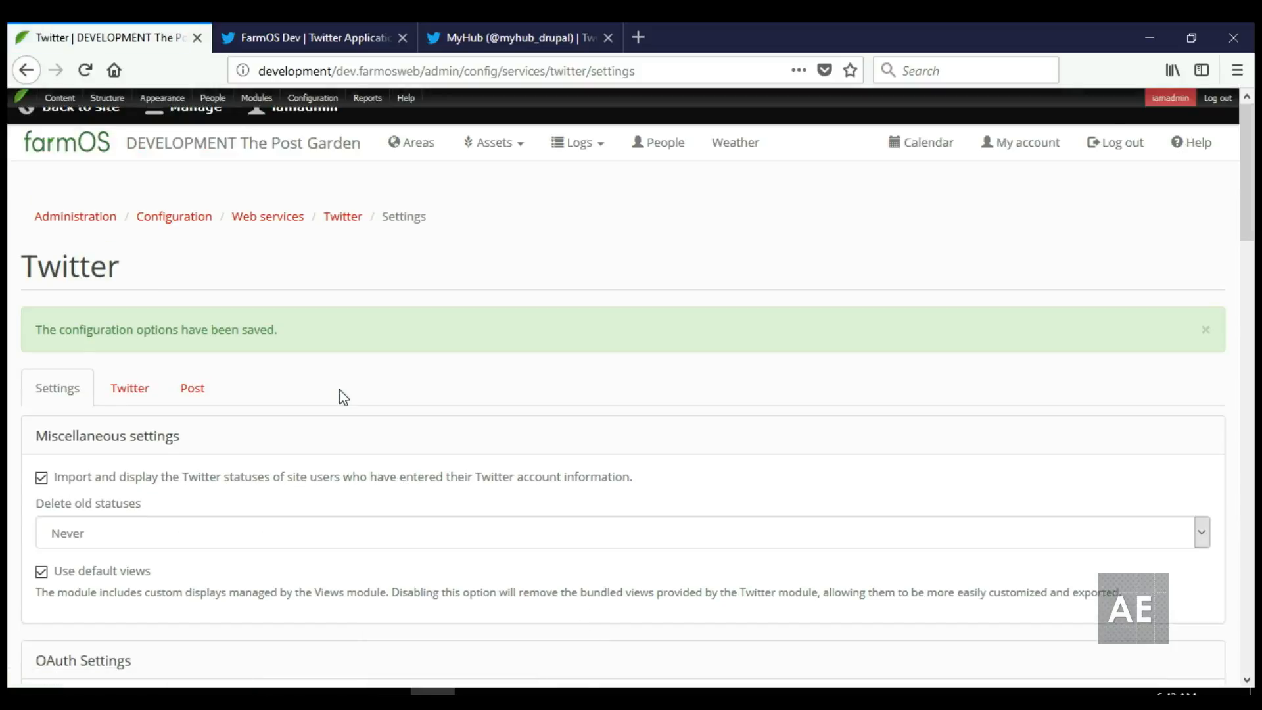
# From farmOS's Twitter accounts settings, go to Twitter to add an authenticated account
pyautogui.click(138, 395)
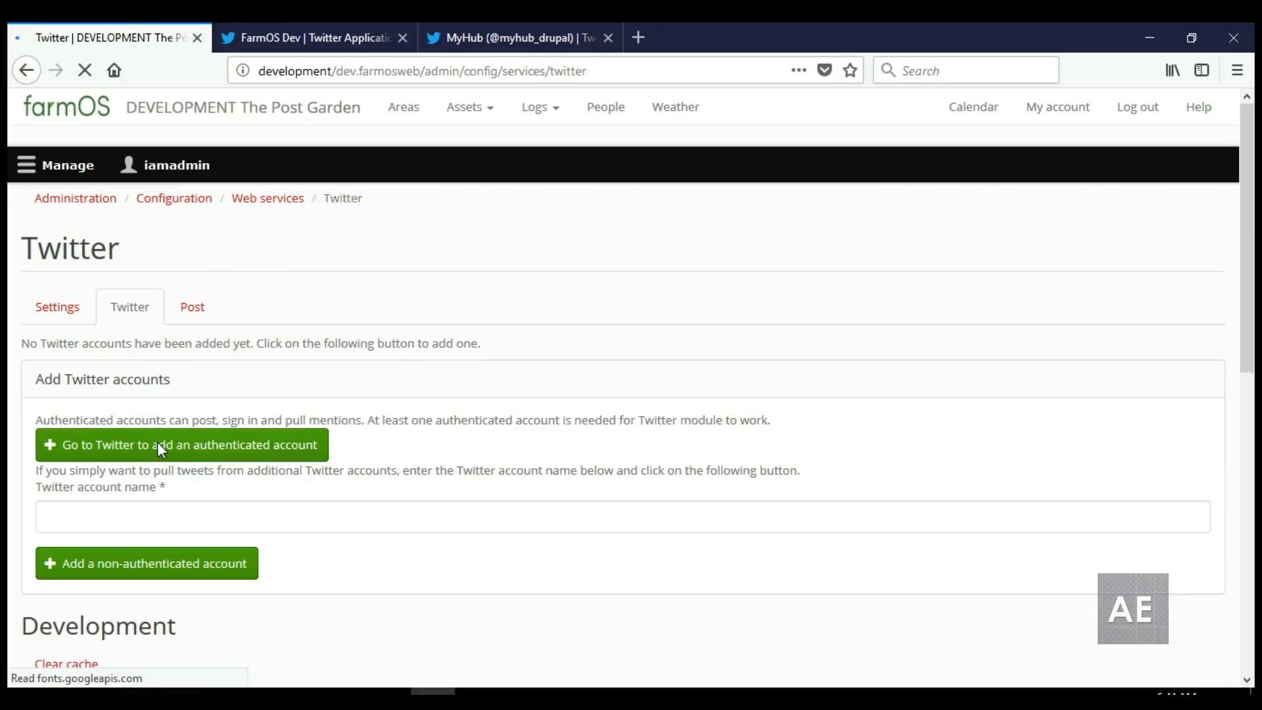
pyautogui.click(167, 464)
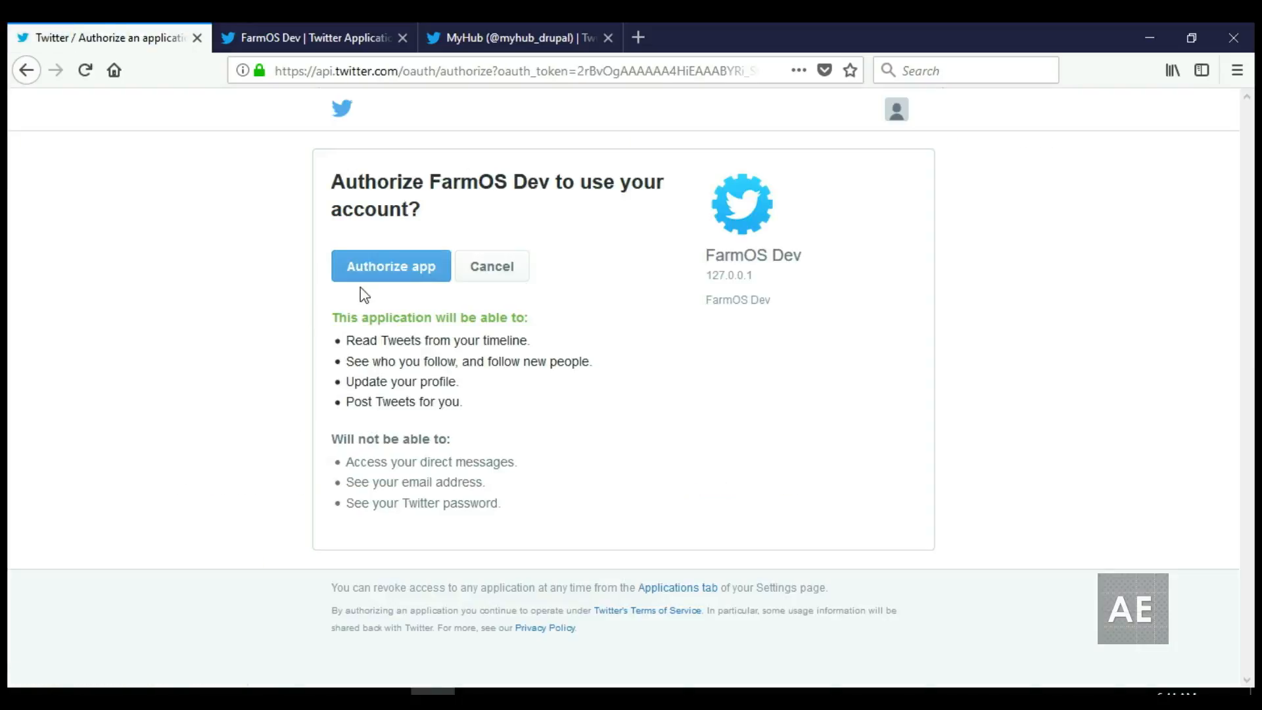
# Authorize FarmOS Dev, then tick Tweets and Global for the newly linked account
pyautogui.click(417, 279)
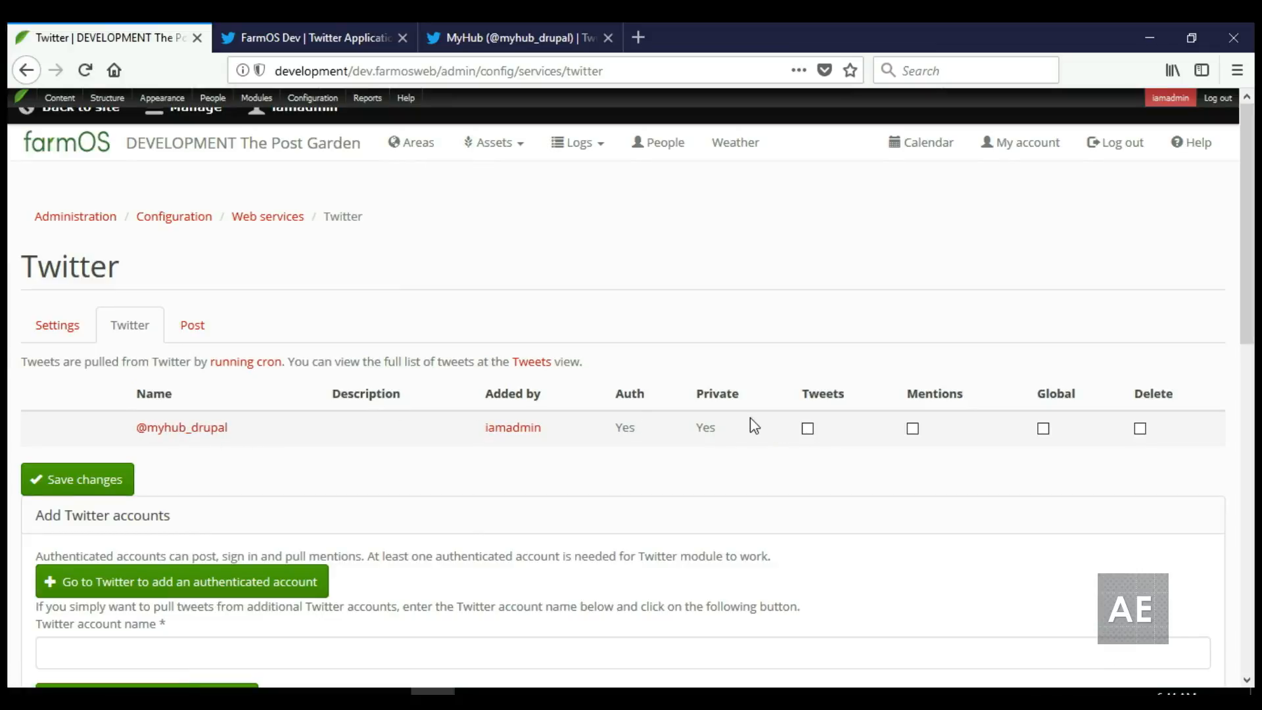
pyautogui.click(808, 430)
pyautogui.click(1045, 430)
# Save the Twitter account settings, then go to Configuration > Workflow > Rules
pyautogui.click(59, 488)
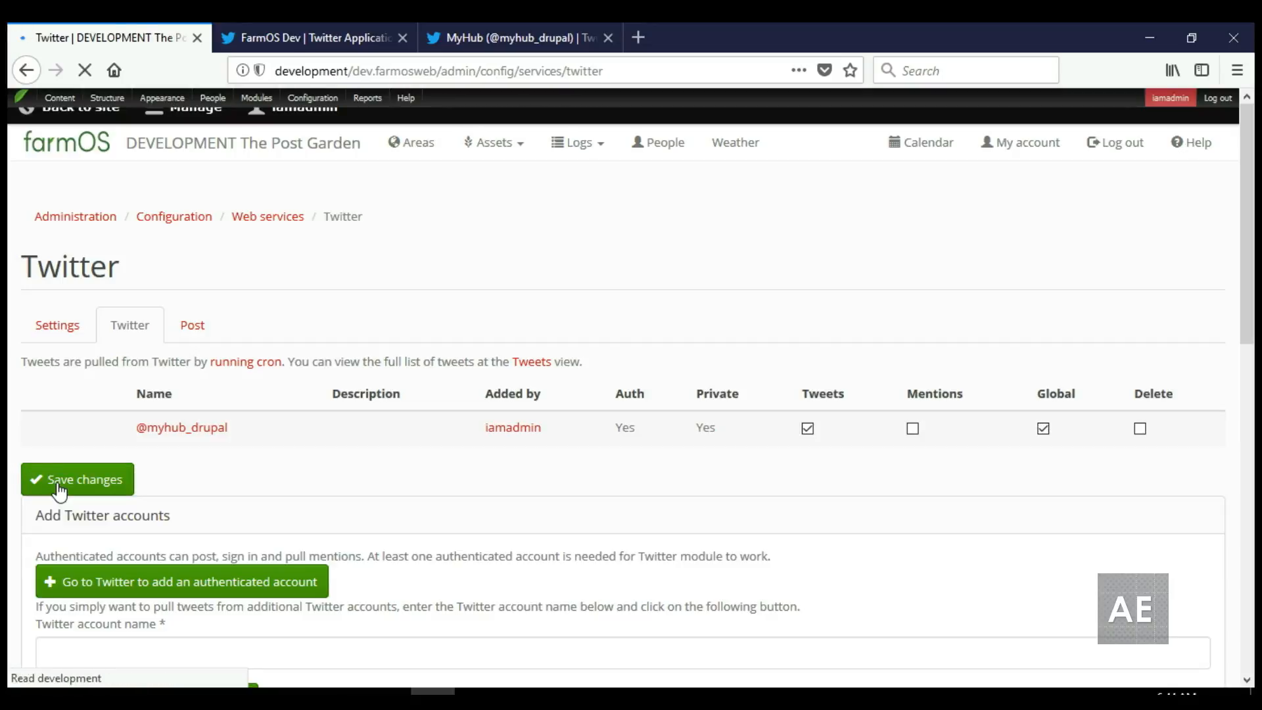
pyautogui.moveTo(325, 102)
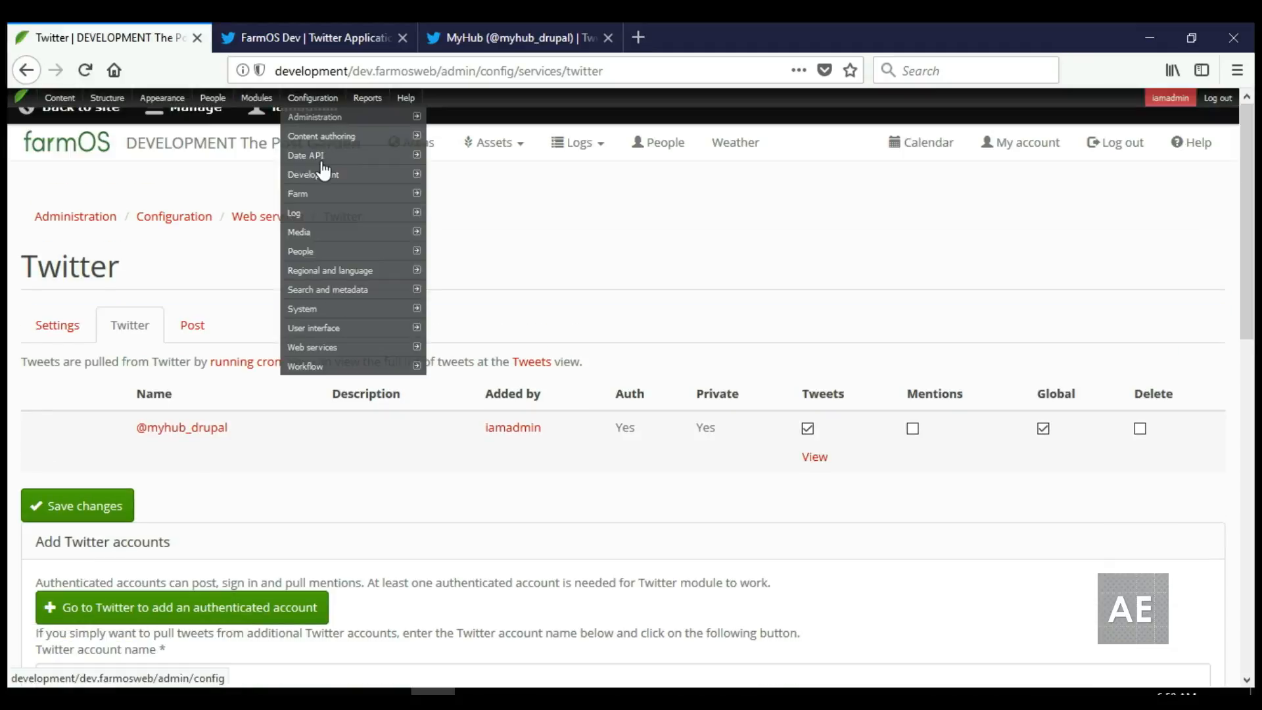
pyautogui.moveTo(331, 365)
pyautogui.moveTo(453, 372)
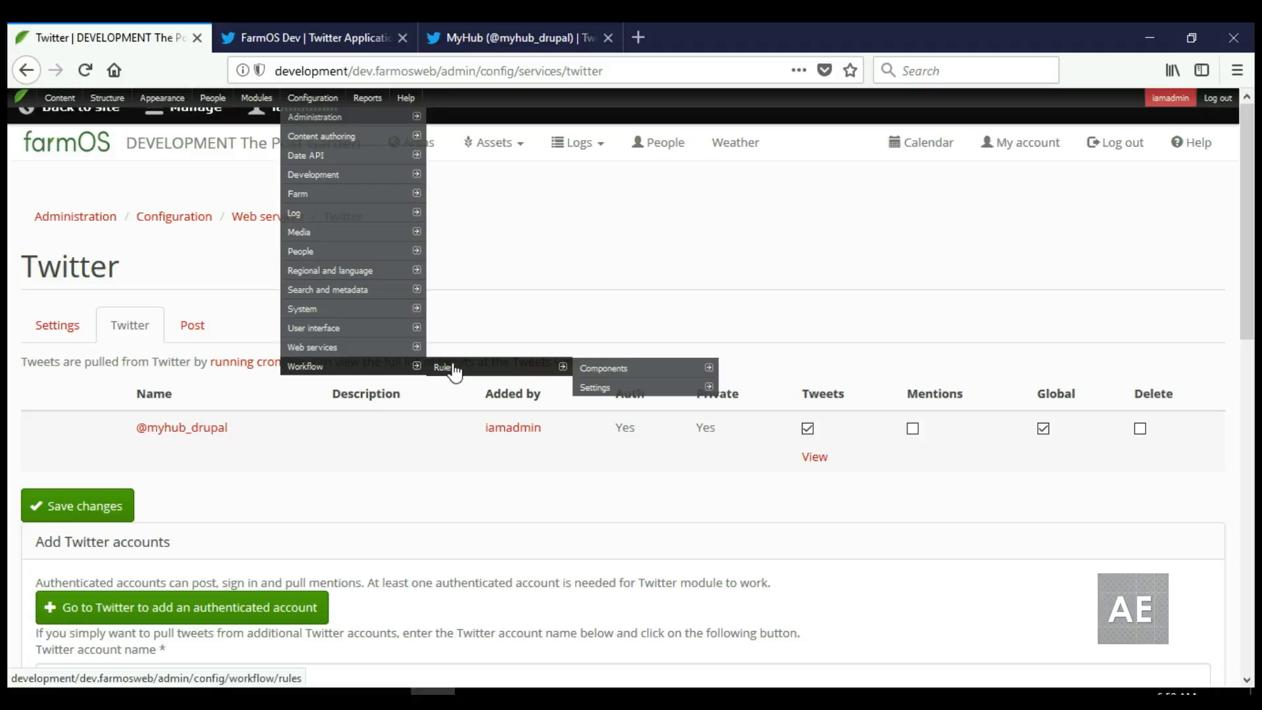
pyautogui.click(460, 372)
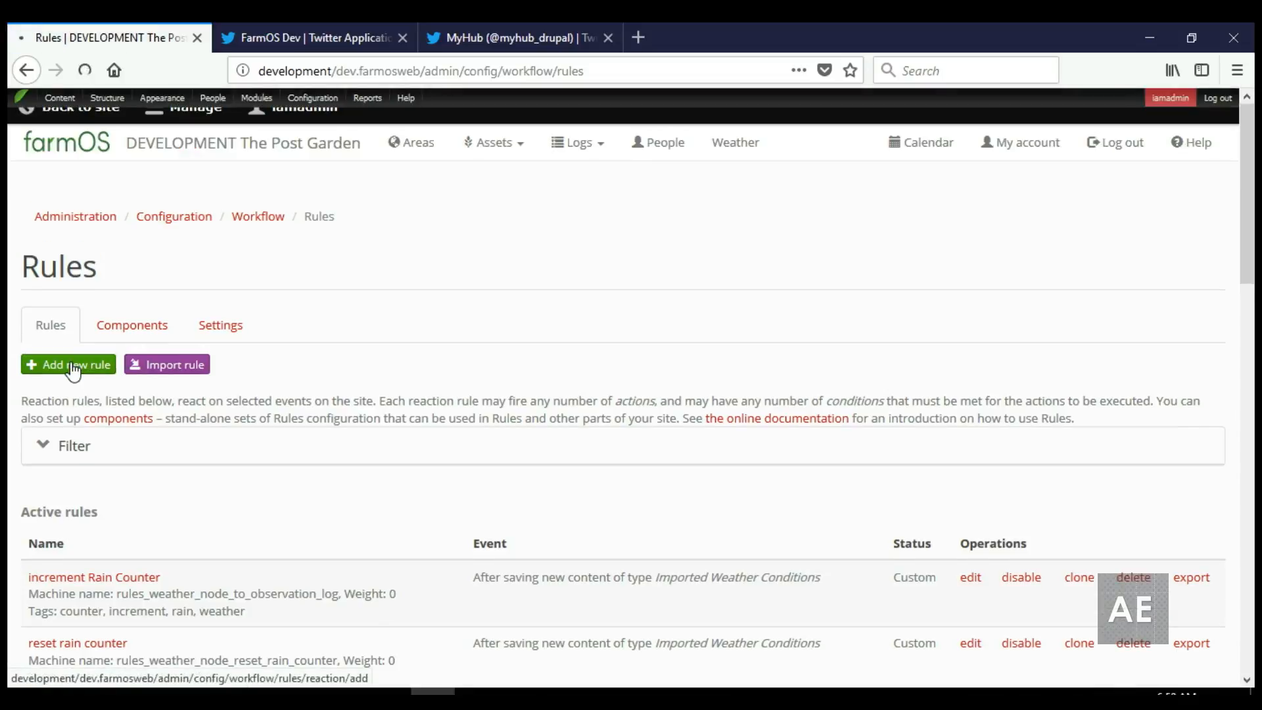
# Add and save rule 'user updated account' reacting on 'After updating an existing user account'
pyautogui.click(72, 368)
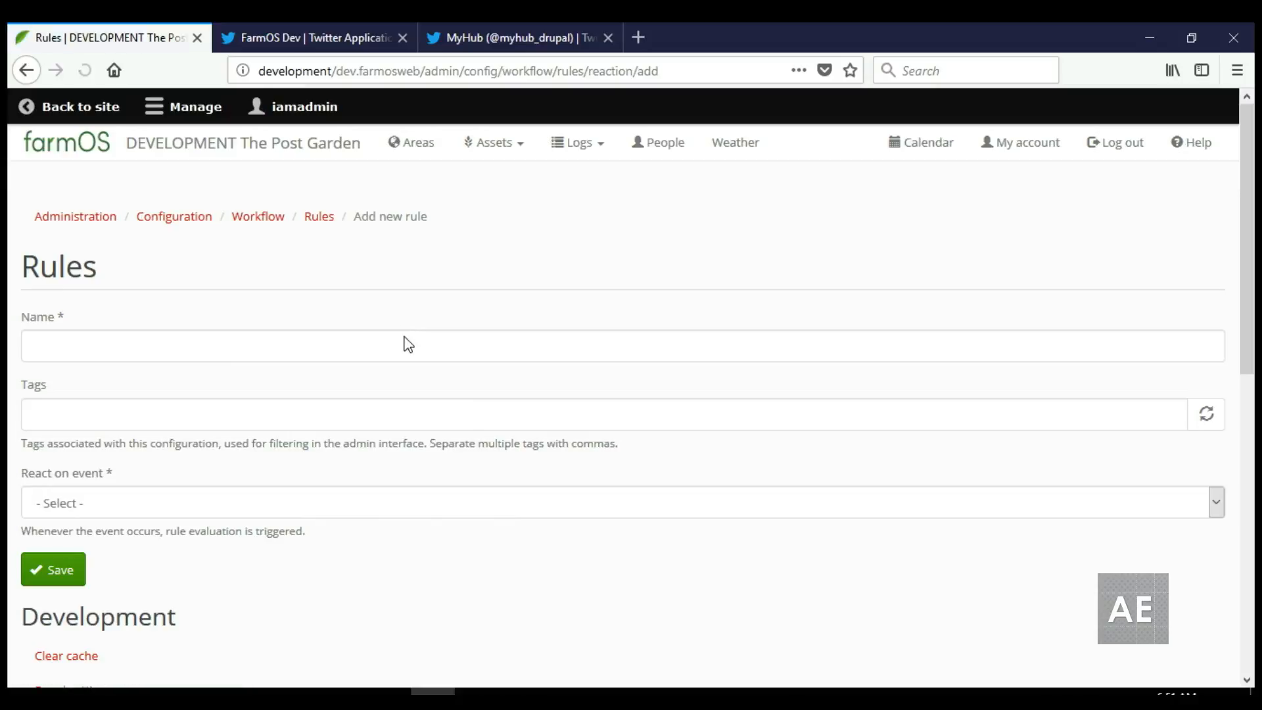
pyautogui.click(409, 349)
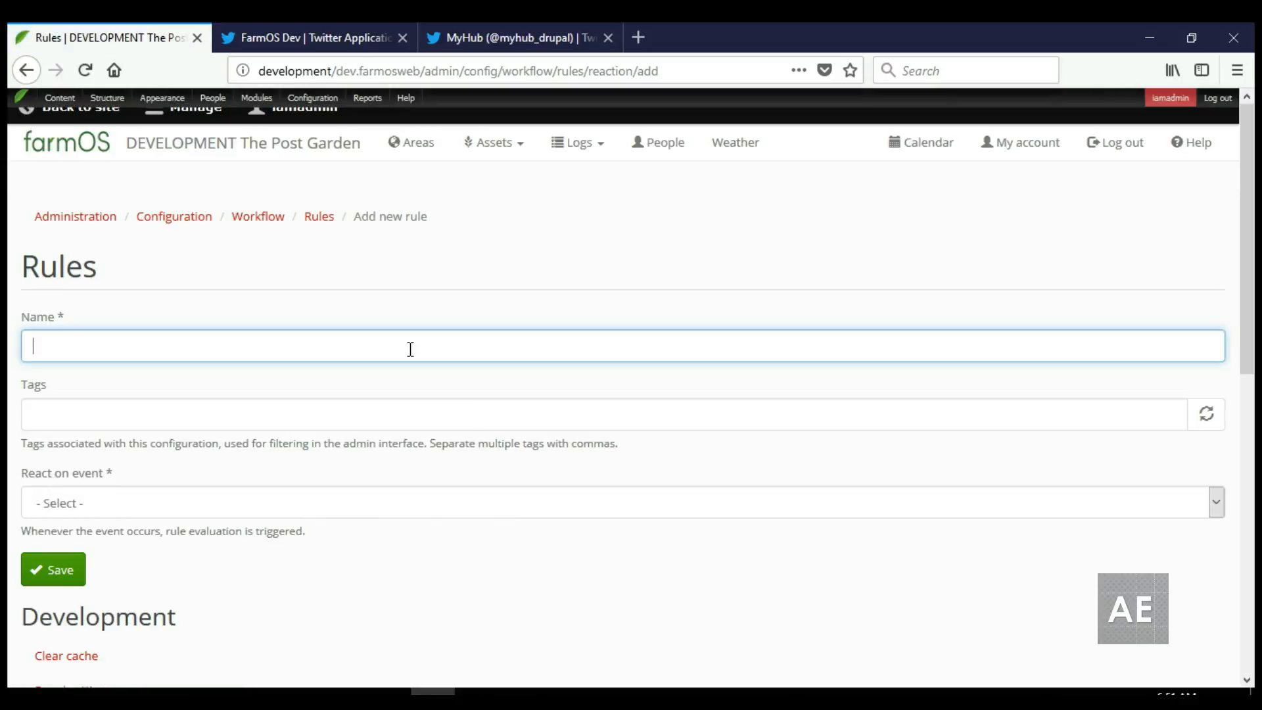
pyautogui.write('user updated account')
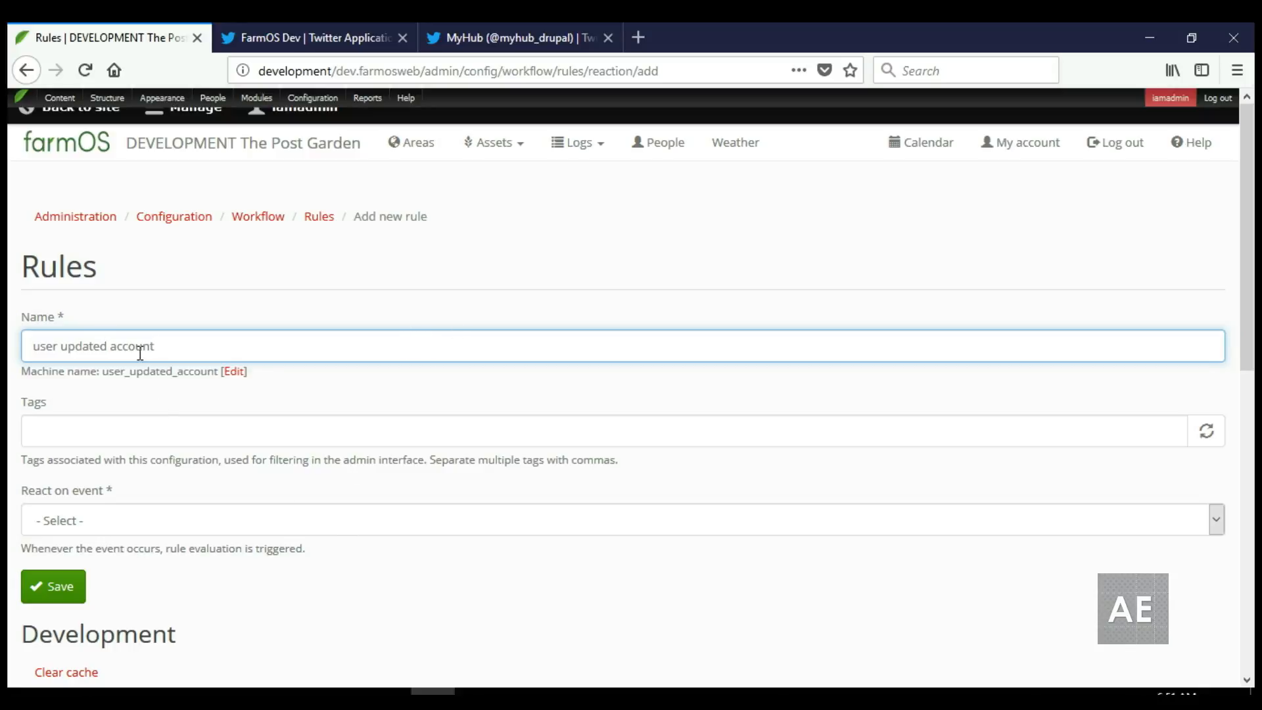
pyautogui.click(187, 521)
pyautogui.scroll(-10, 451, 335)
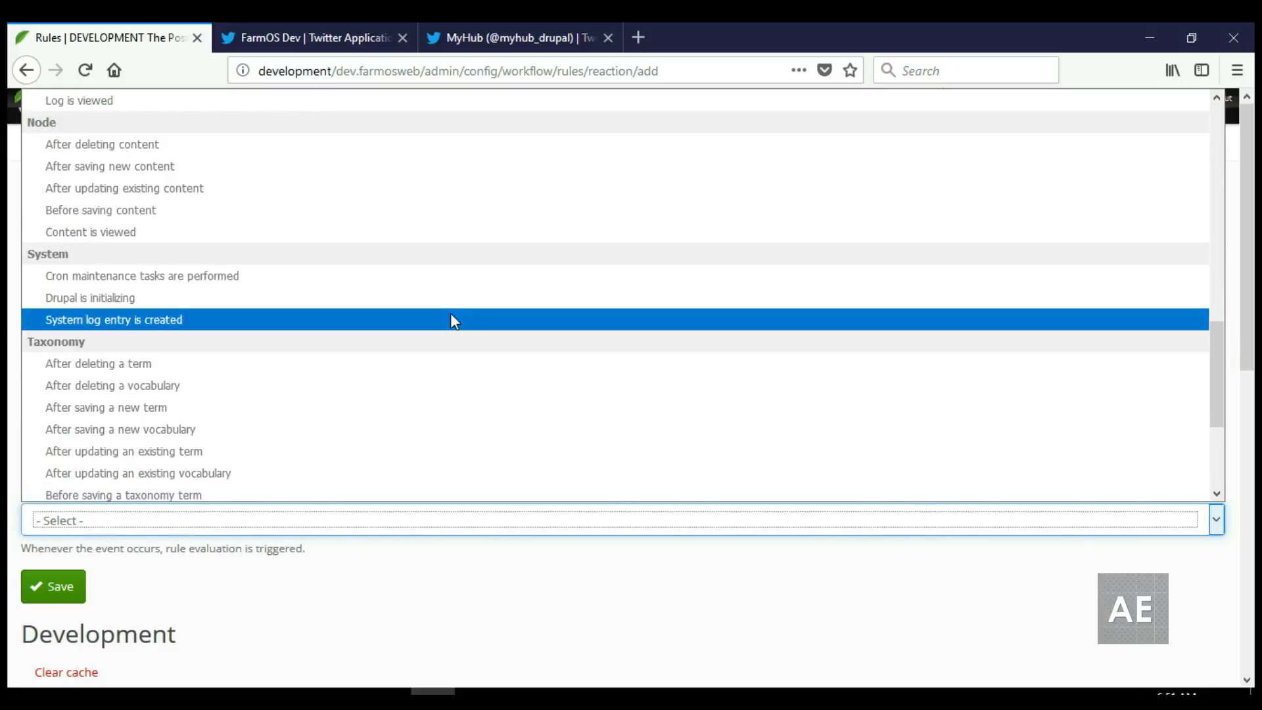
pyautogui.scroll(-4, 452, 317)
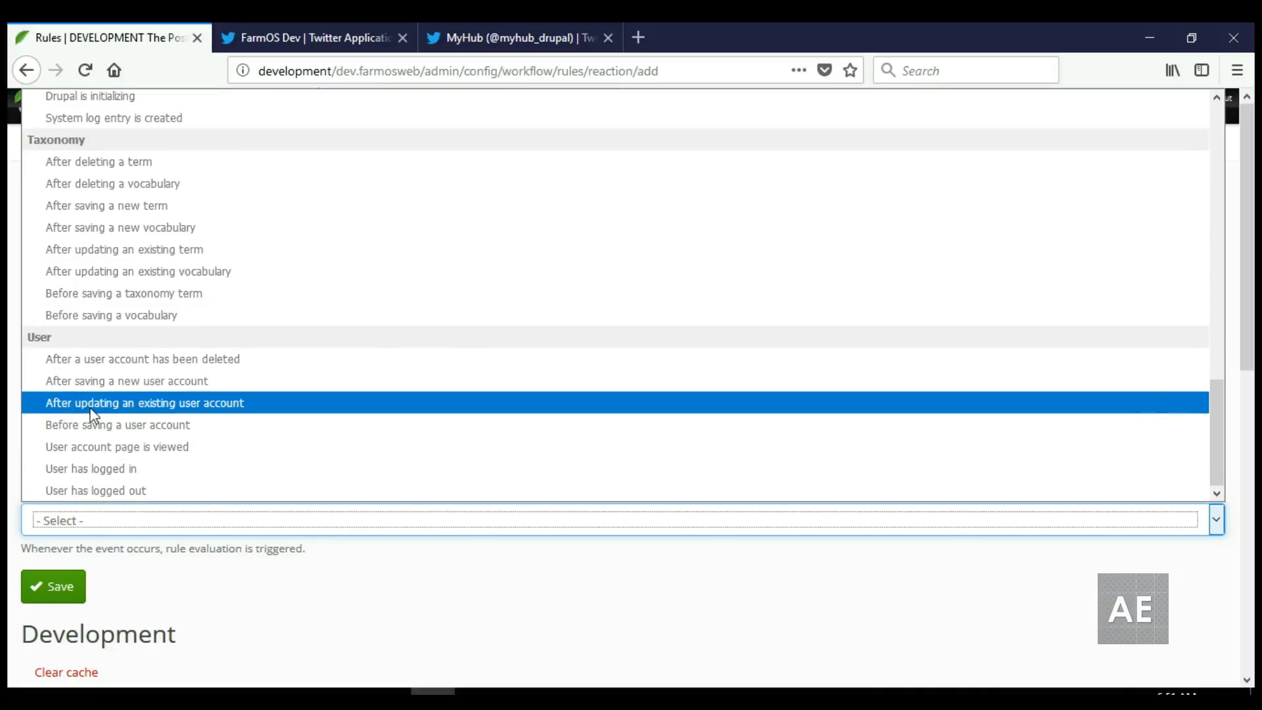
pyautogui.click(171, 408)
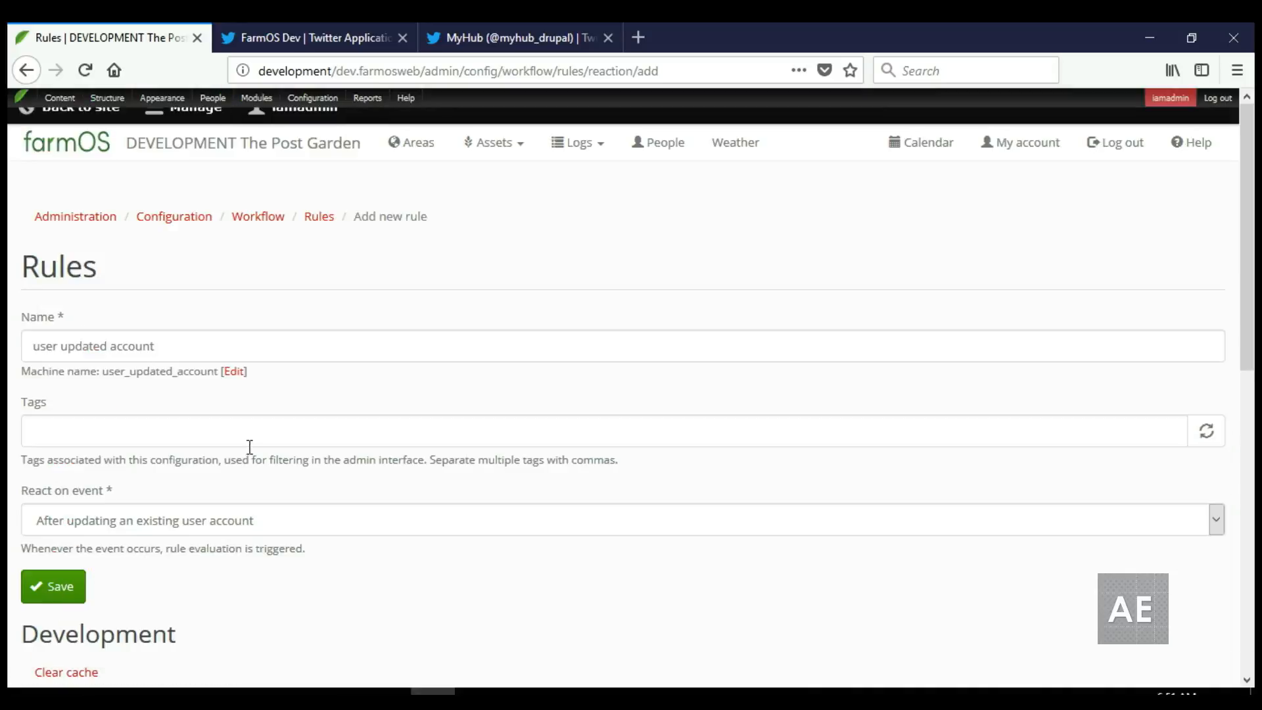
pyautogui.click(42, 595)
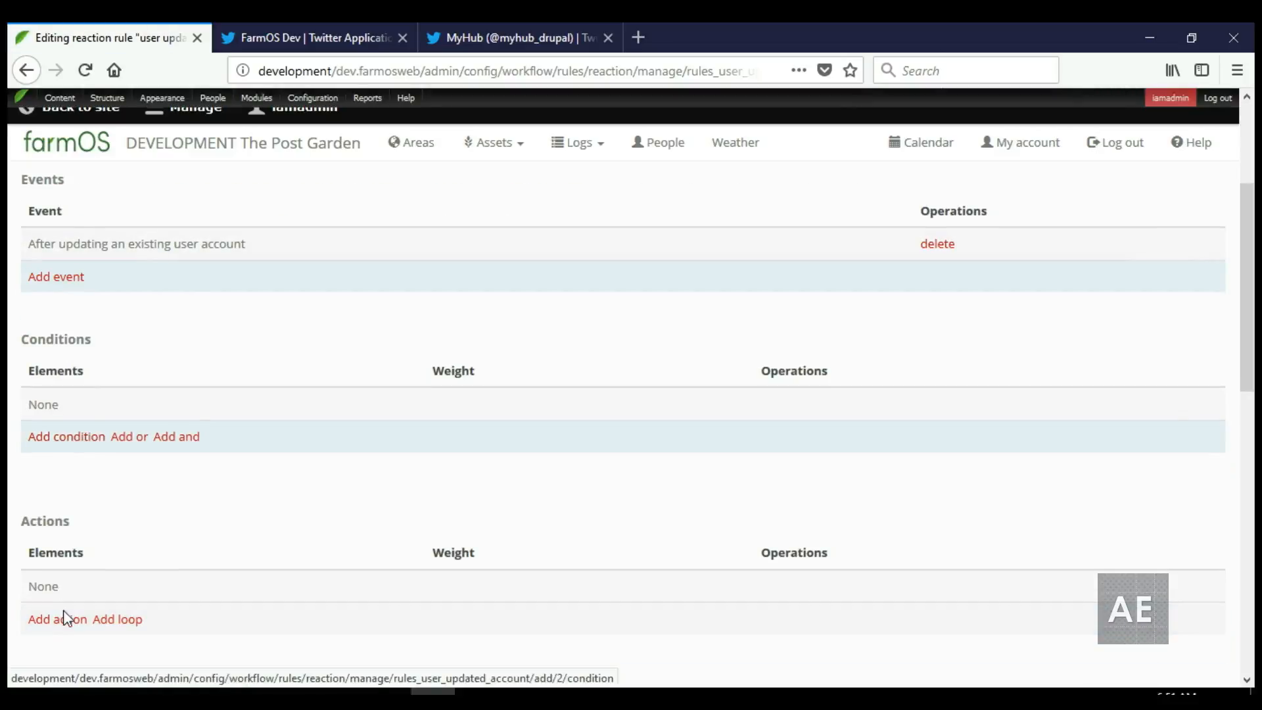
# Add a post-a-message-to-Twitter action to the rule and start its message
pyautogui.click(64, 620)
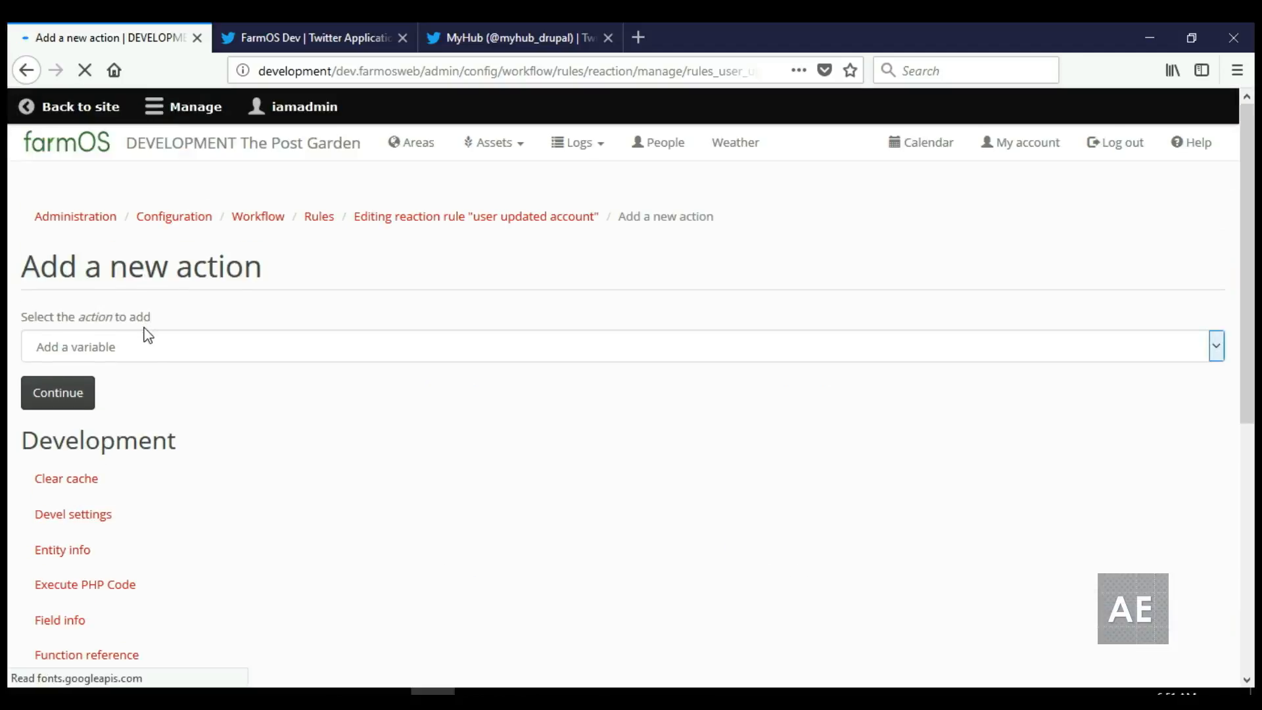
pyautogui.click(144, 340)
pyautogui.scroll(-15, 244, 506)
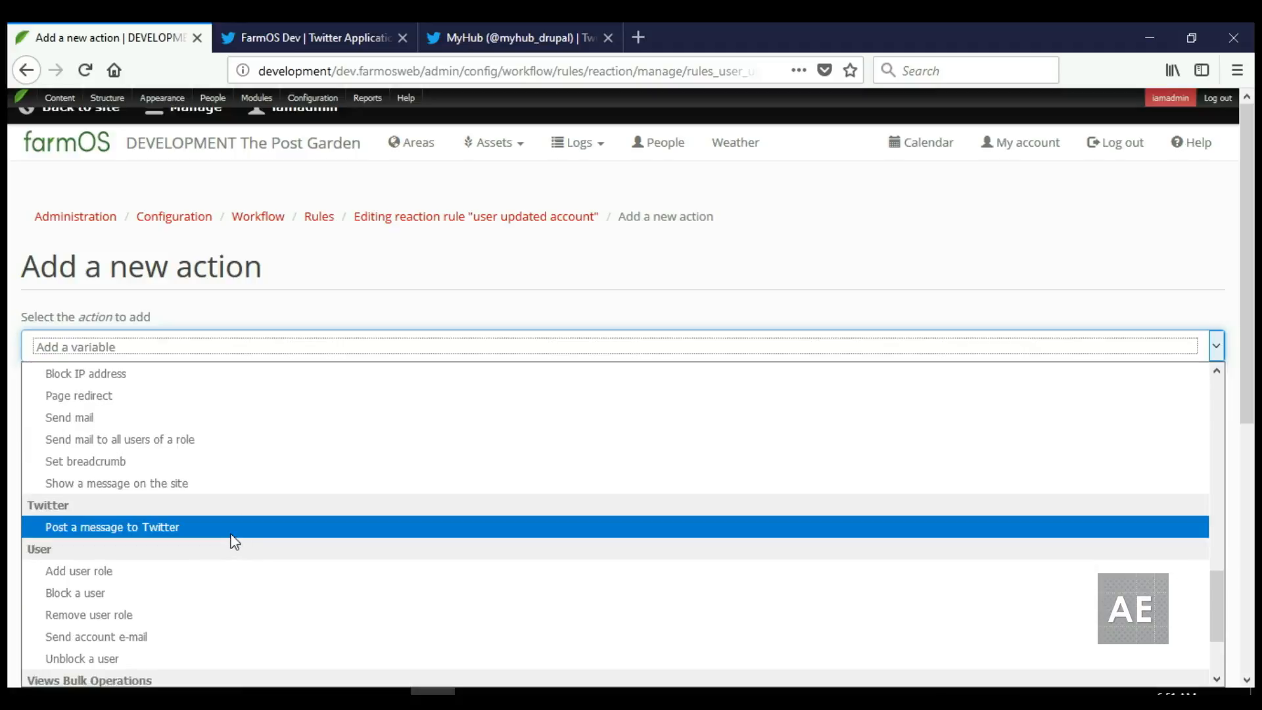
pyautogui.click(230, 532)
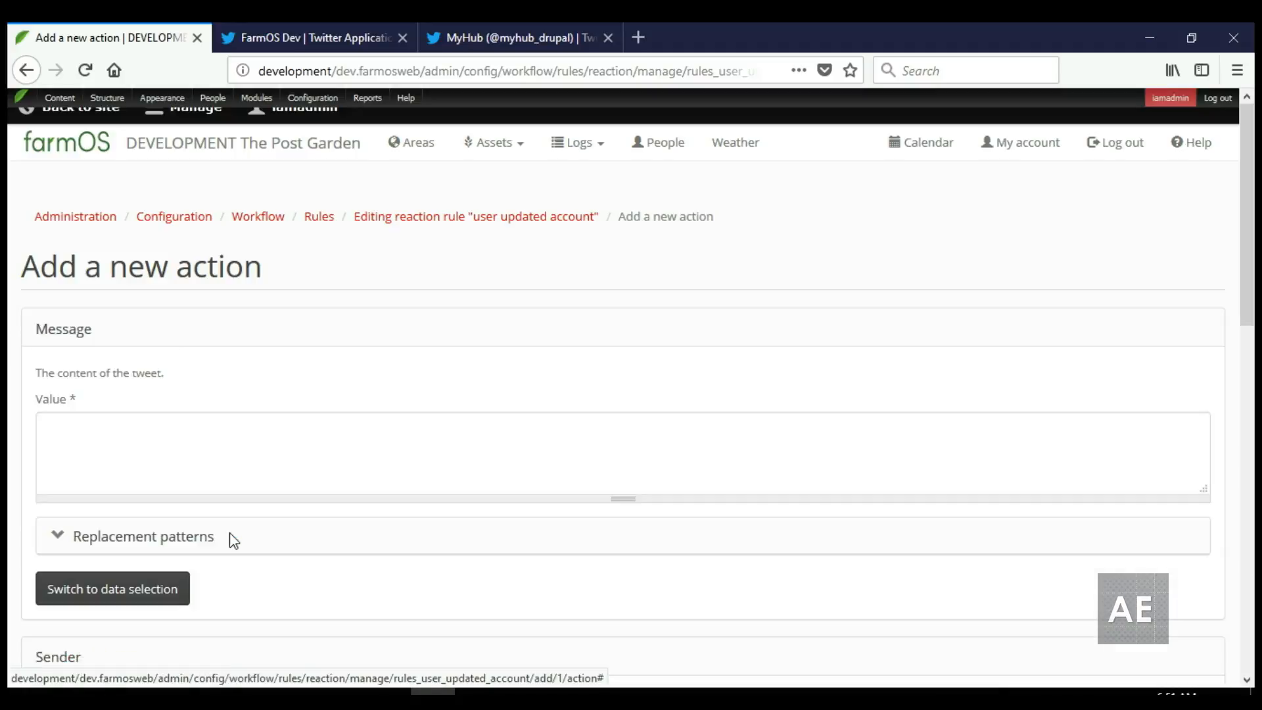
pyautogui.click(217, 480)
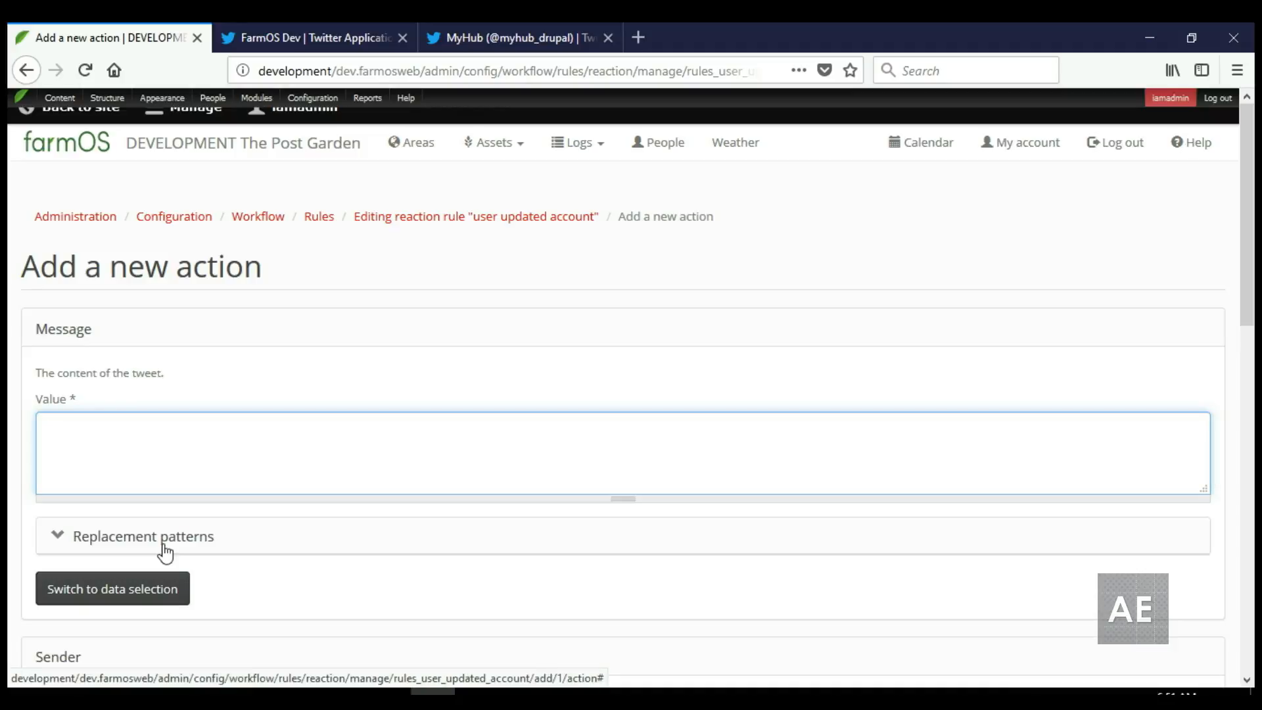
# Expand Replacement patterns and copy the updated user's [account:last-access] token
pyautogui.click(143, 537)
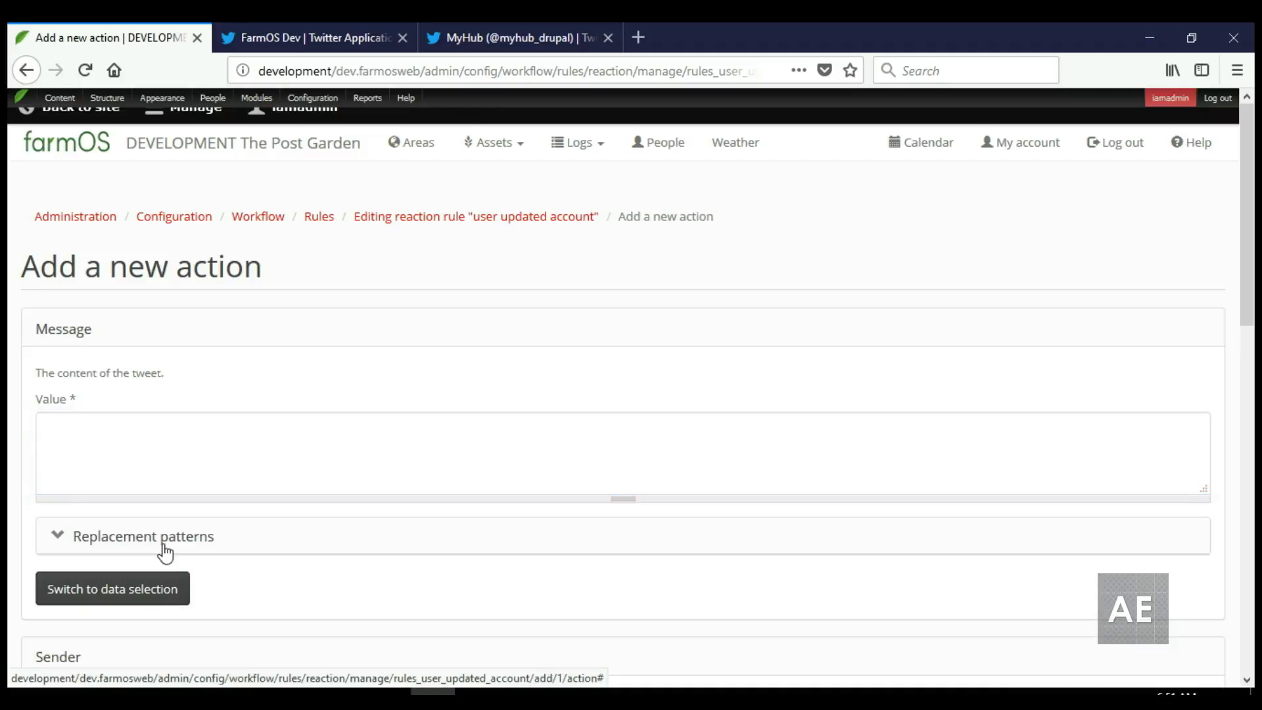
pyautogui.scroll(5, 165, 552)
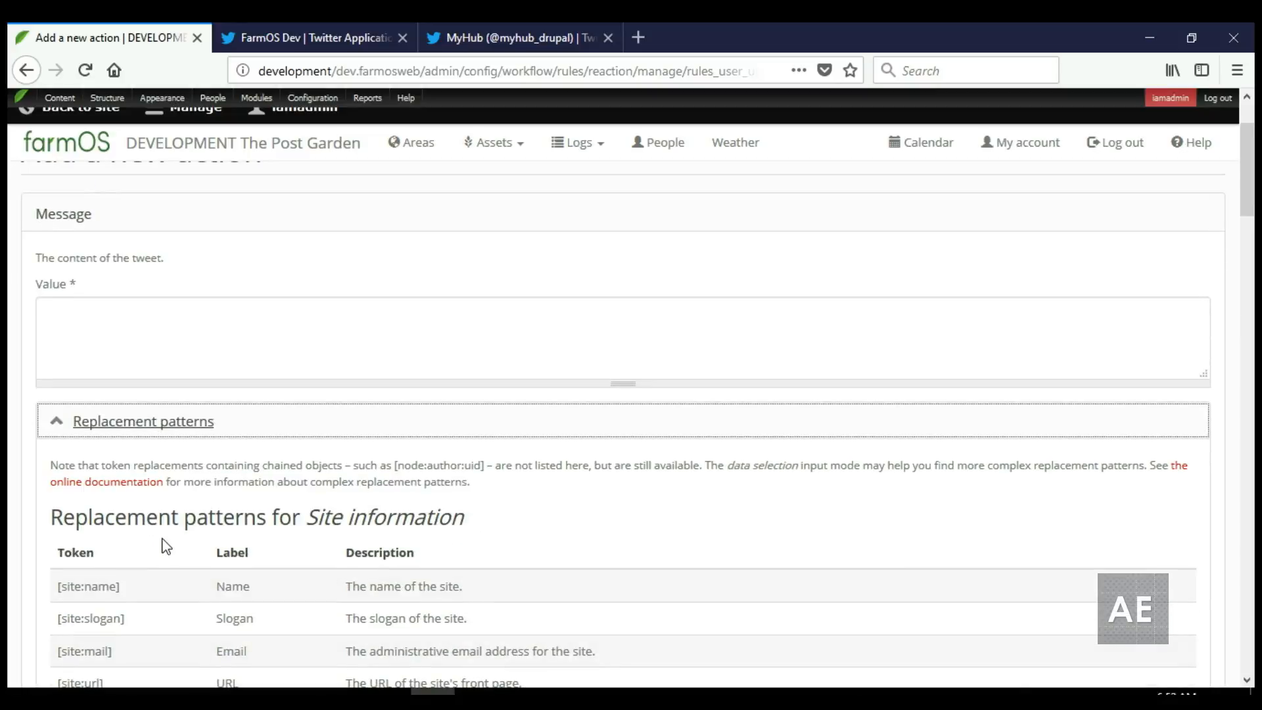
pyautogui.scroll(-2, 166, 546)
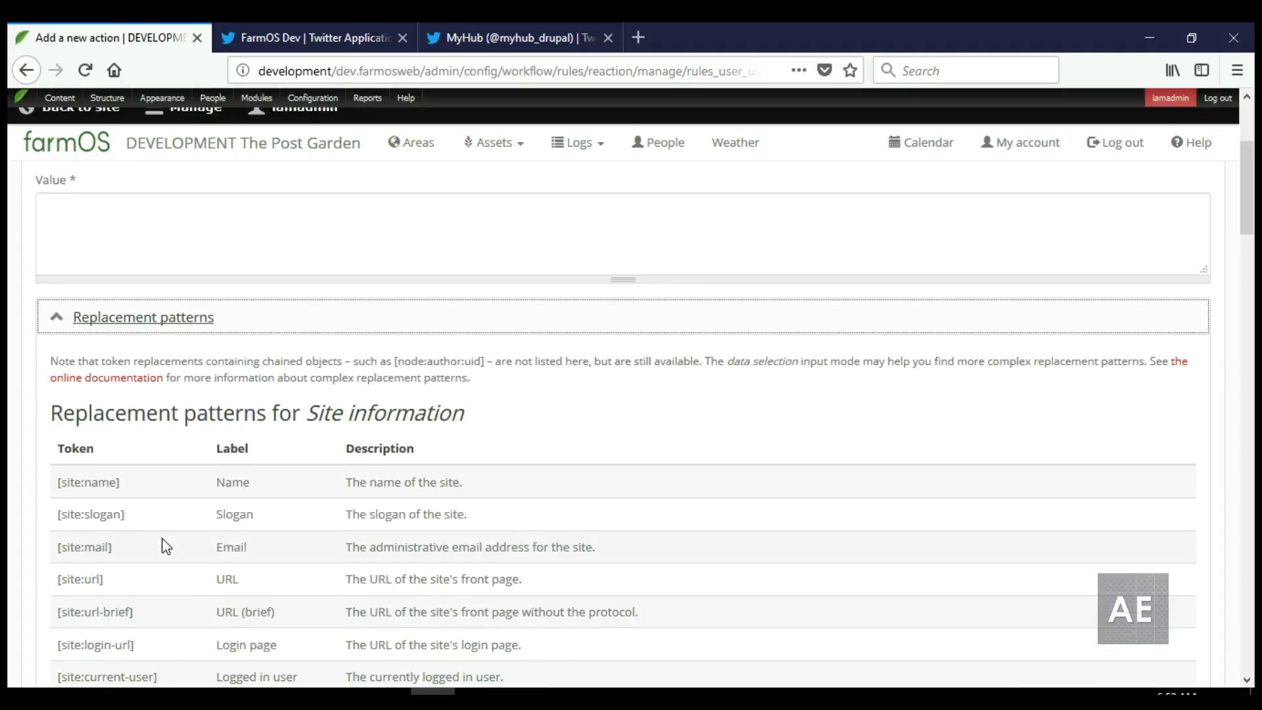
pyautogui.scroll(-4, 166, 546)
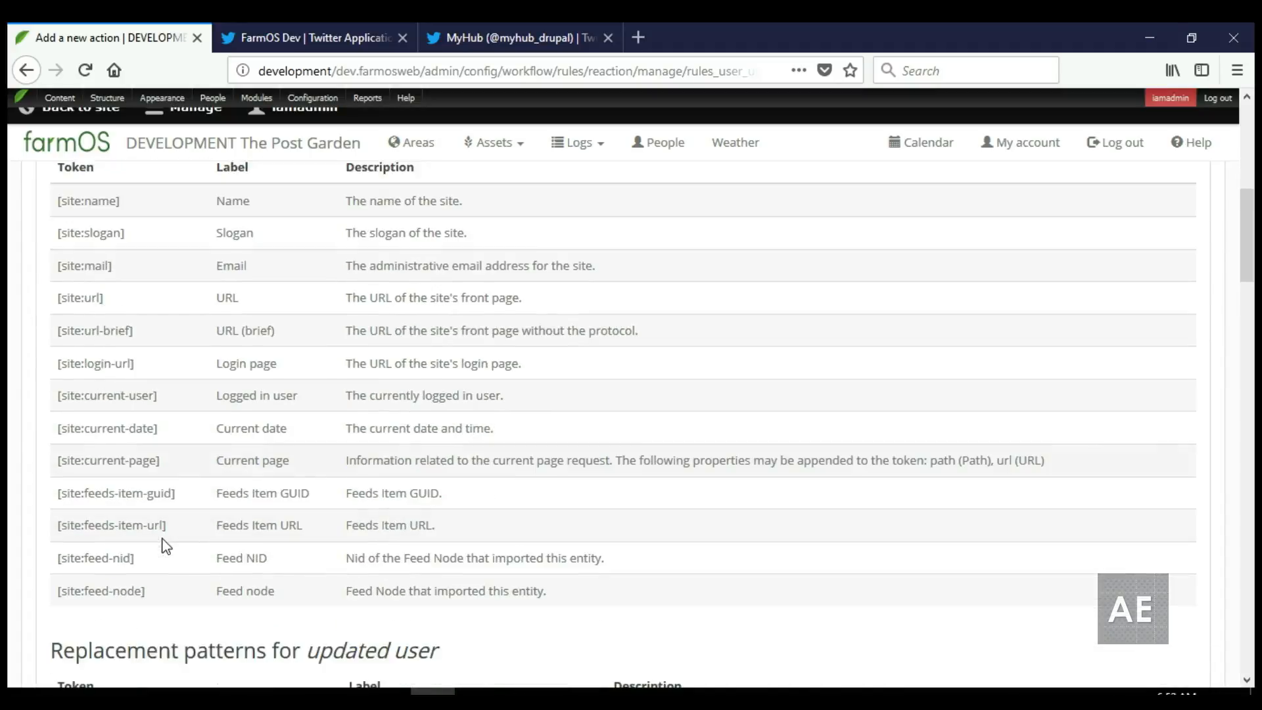
pyautogui.scroll(-1, 166, 546)
pyautogui.scroll(-5, 165, 546)
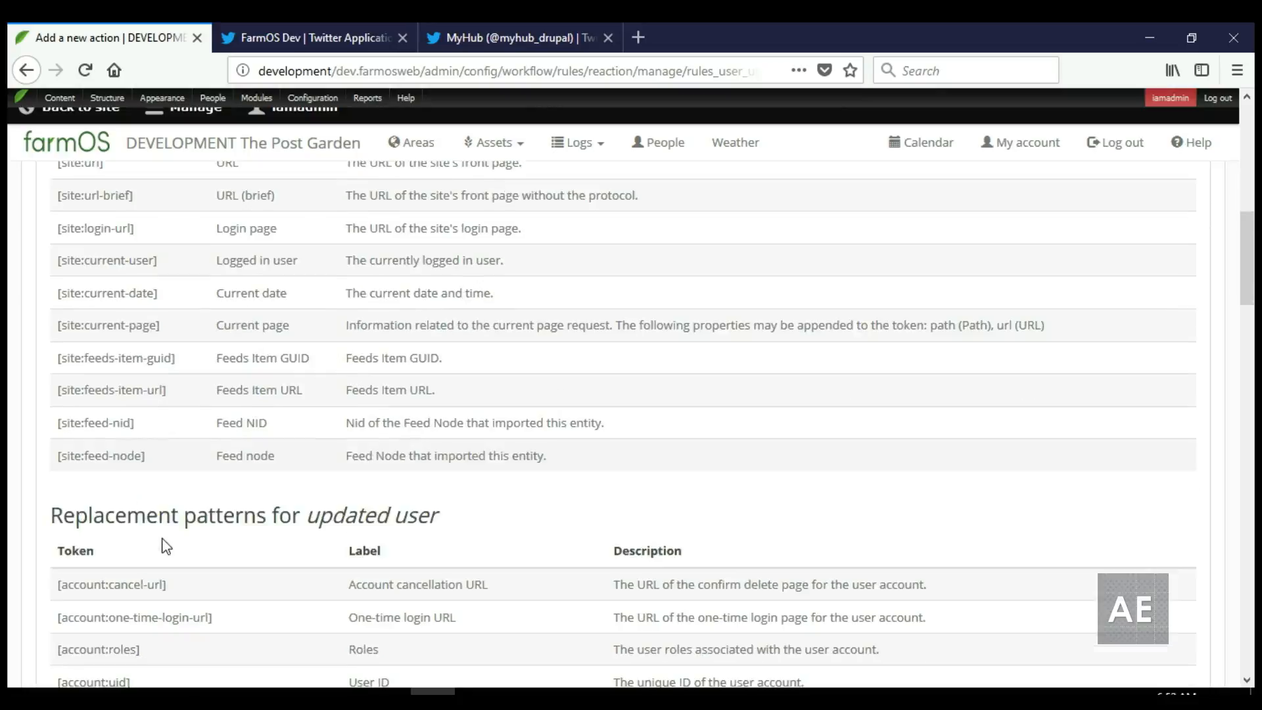
pyautogui.scroll(-1, 166, 546)
pyautogui.scroll(-4, 166, 546)
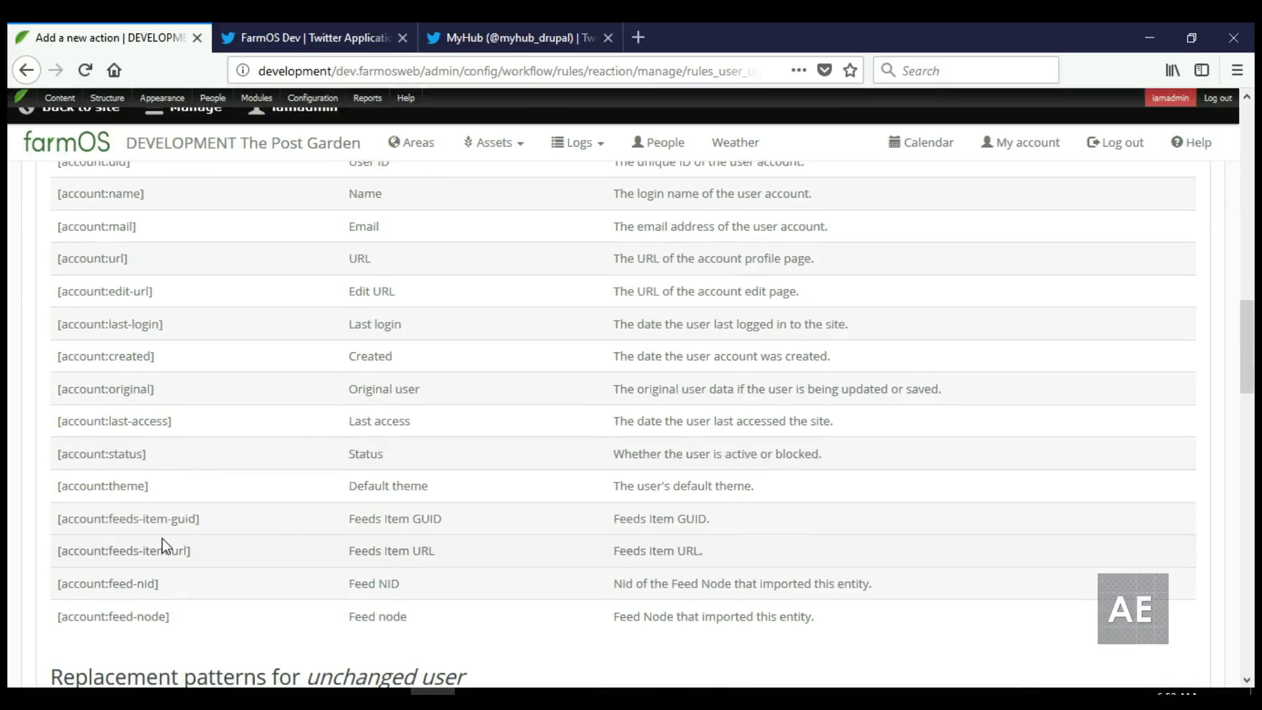
pyautogui.scroll(2, 166, 546)
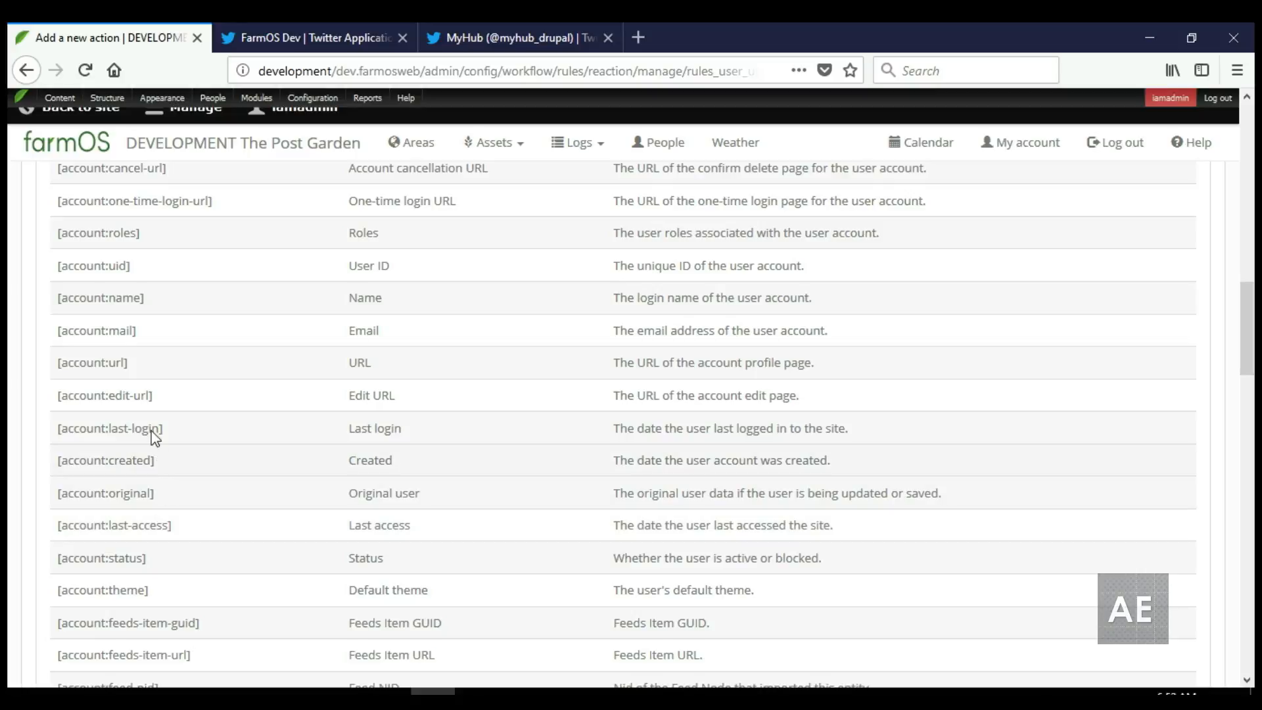
pyautogui.tripleClick(145, 431)
pyautogui.tripleClick(135, 525)
pyautogui.hotkey('ctrl', 'c')
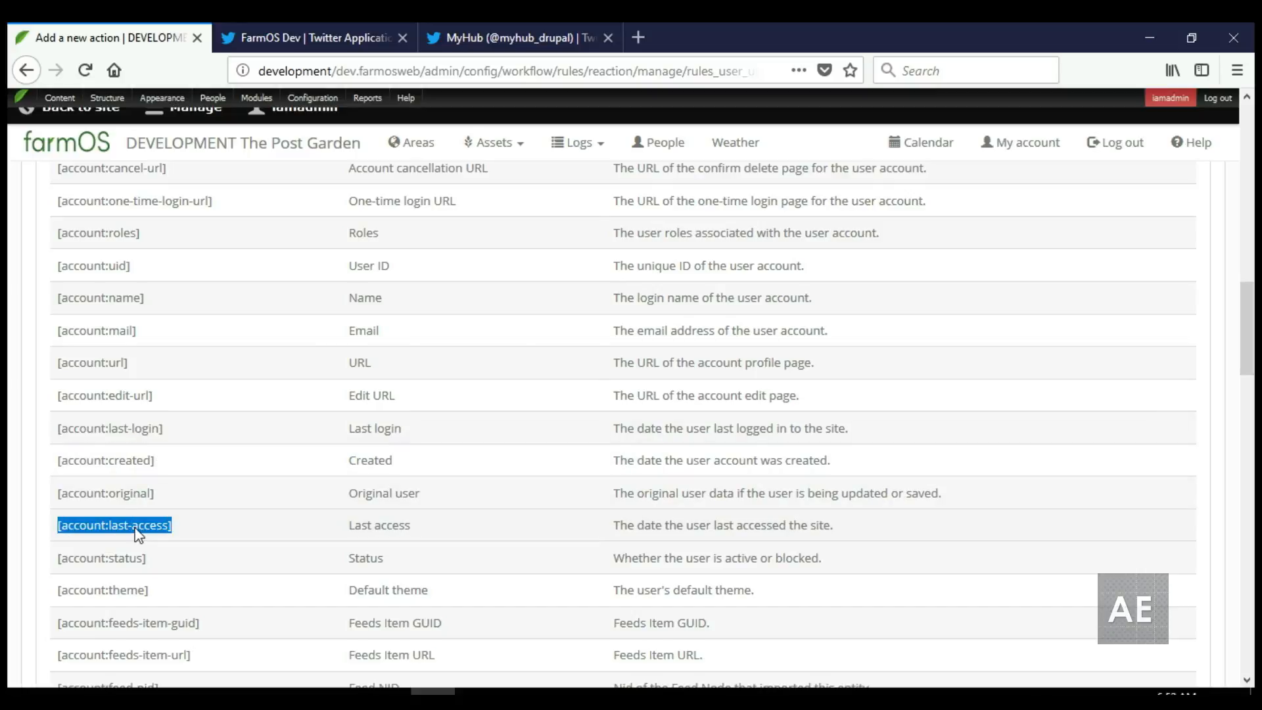
pyautogui.scroll(5, 154, 525)
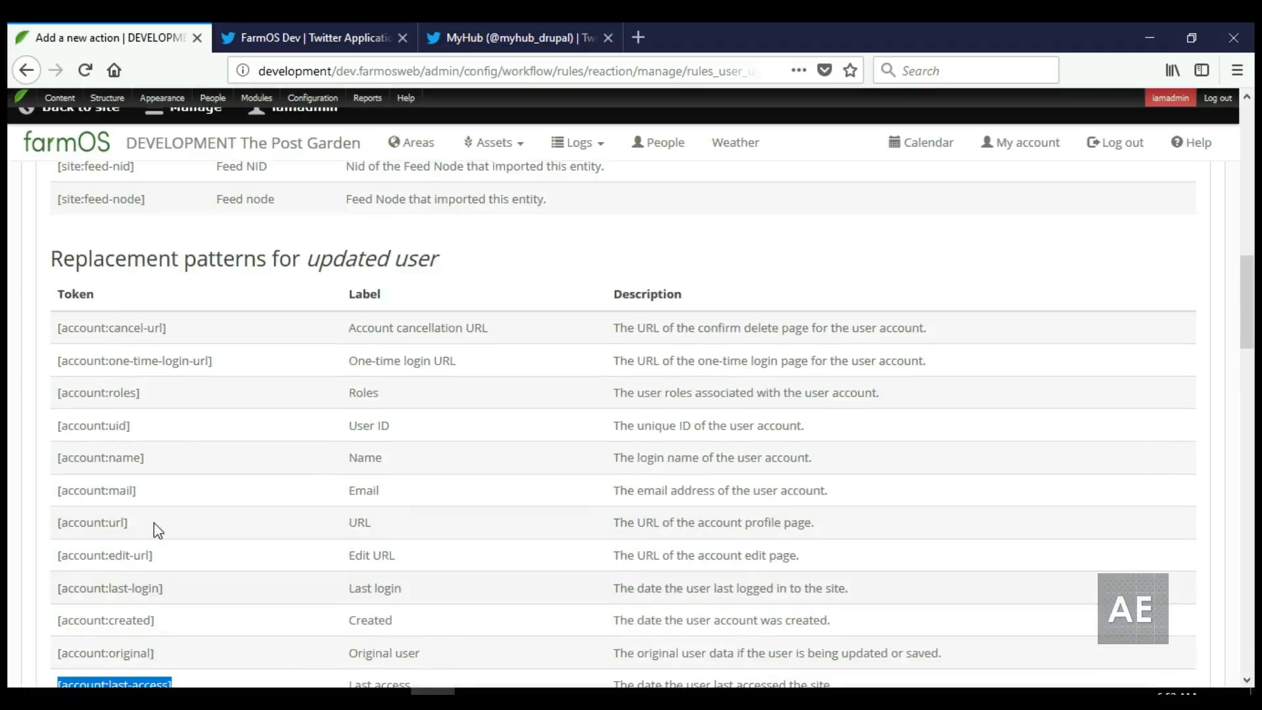
pyautogui.scroll(10, 153, 523)
# Enter the tweet message 'User updated account. Last accessed: [account:last-access]'
pyautogui.click(107, 458)
pyautogui.write('Use')
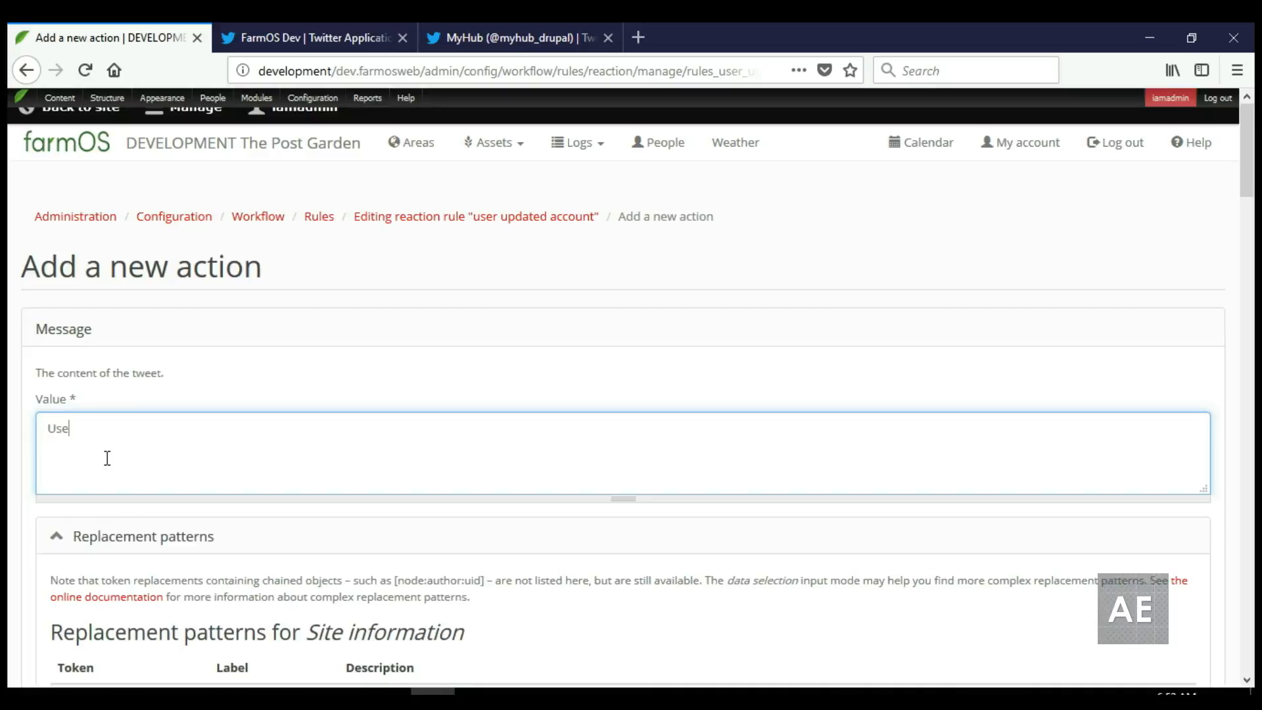
pyautogui.write('r updated account. Last acce')
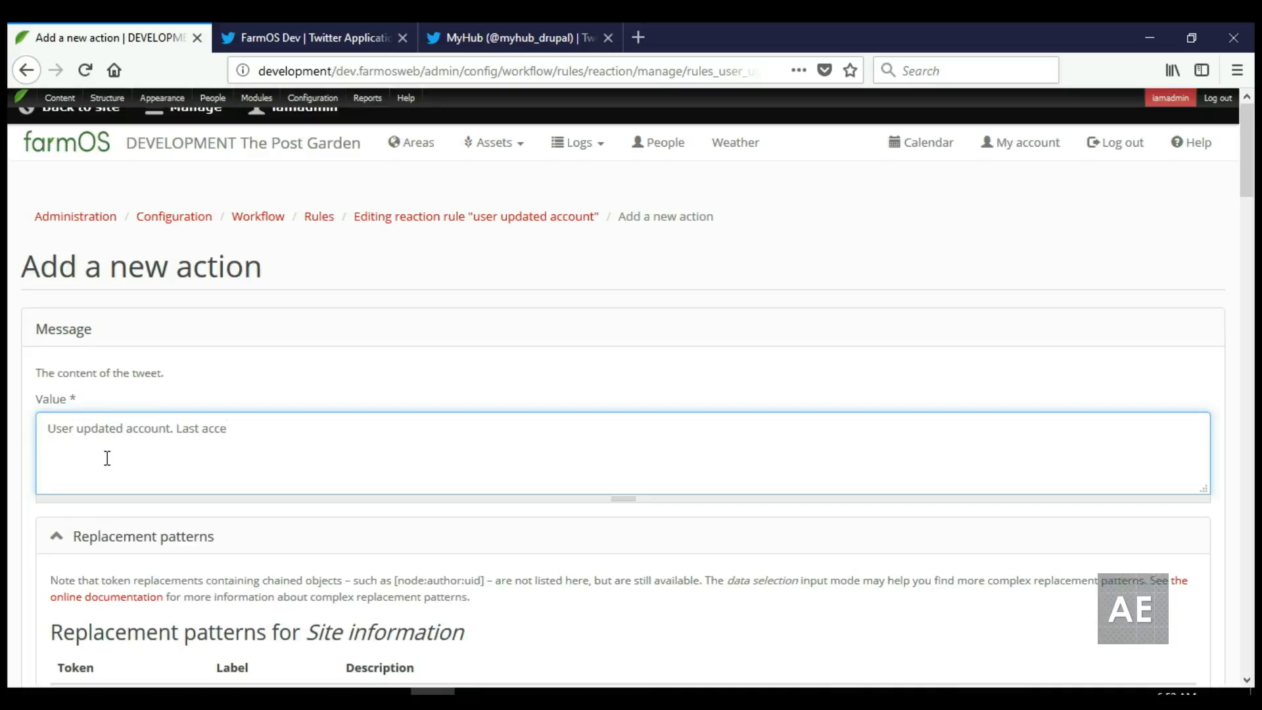
pyautogui.press('BackSpace')
pyautogui.press('BackSpace')
pyautogui.write('essed:')
pyautogui.hotkey('ctrl', 'v')
pyautogui.click(52, 544)
# Choose the linked Twitter account as sender and save the action
pyautogui.click(91, 551)
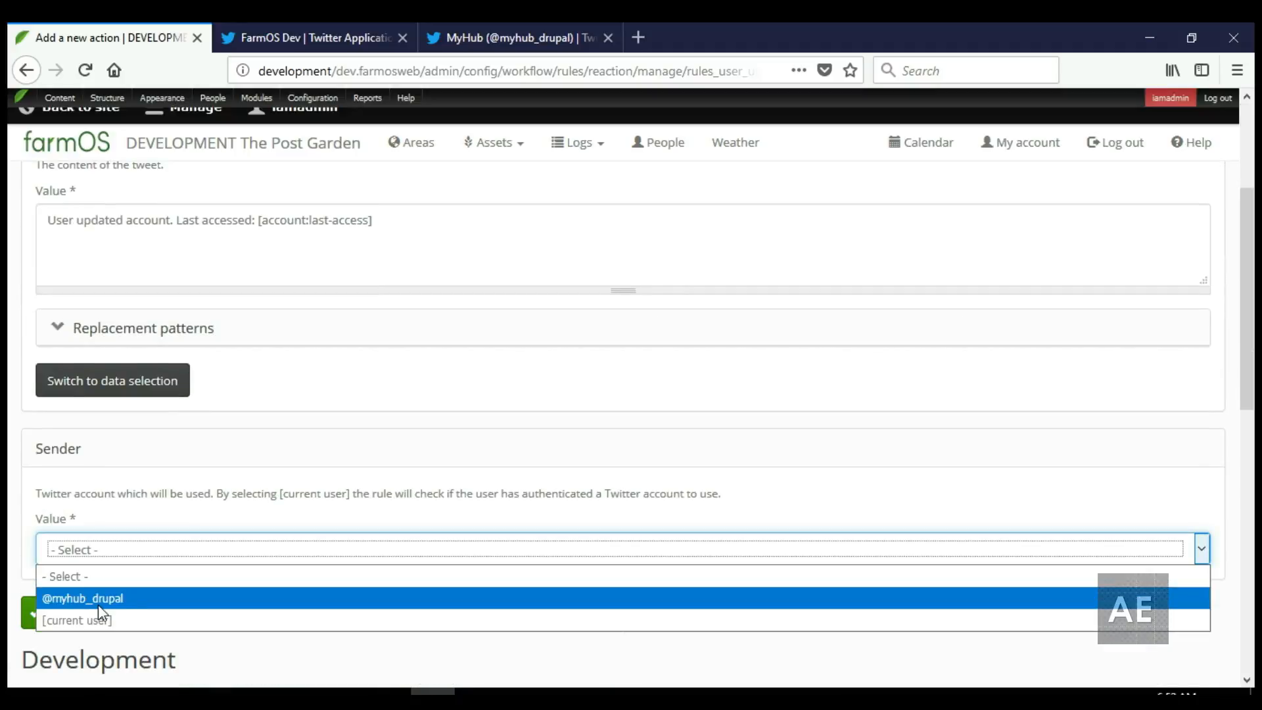
pyautogui.click(131, 600)
pyautogui.click(61, 615)
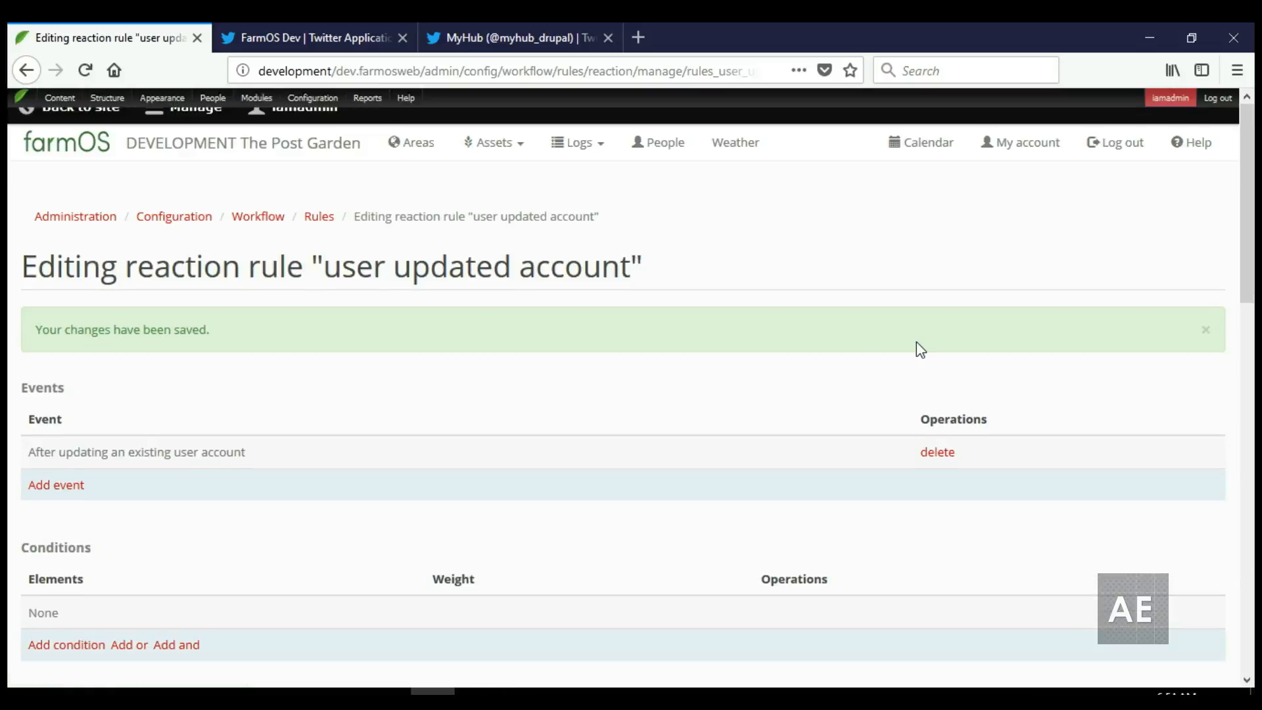
# Edit the admin account, change its e-mail domain to example.com, and save
pyautogui.click(1029, 145)
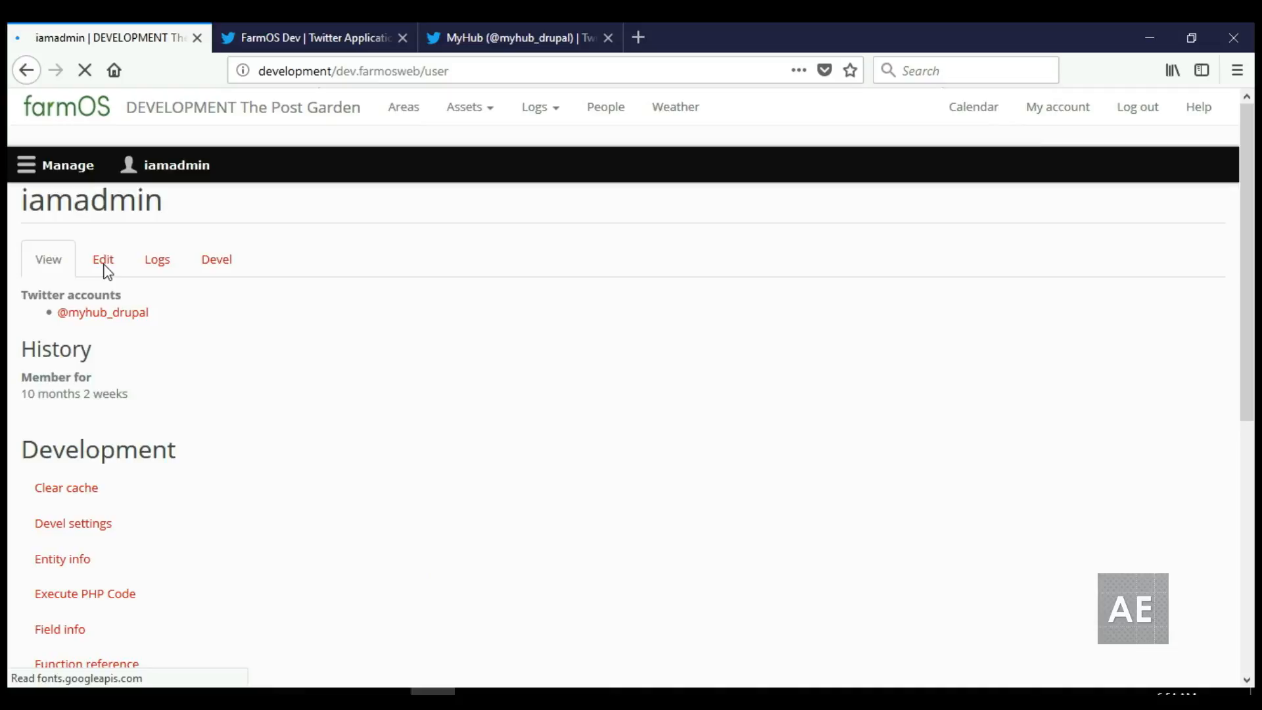
pyautogui.click(104, 263)
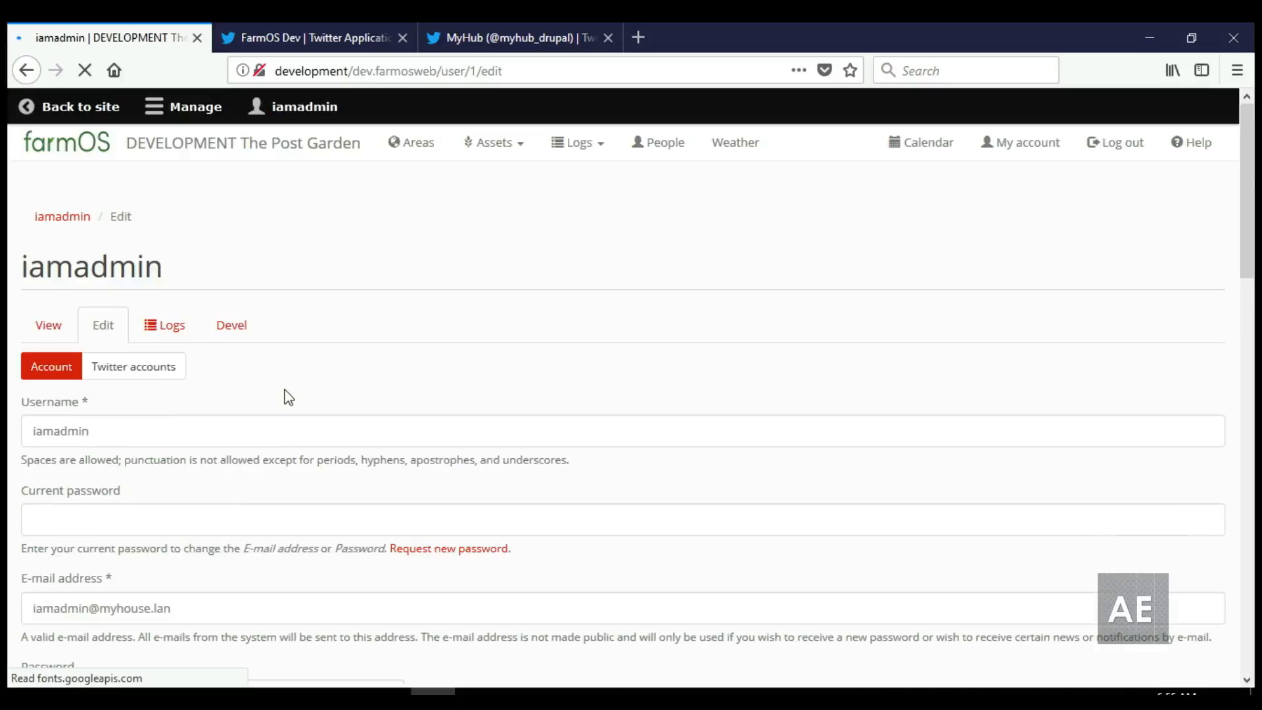
pyautogui.click(241, 614)
pyautogui.tripleClick(241, 613)
pyautogui.click(242, 614)
pyautogui.press('BackSpace')
pyautogui.press('BackSpace')
pyautogui.press('BackSpace')
pyautogui.press('BackSpace')
pyautogui.press('BackSpace')
pyautogui.press('BackSpace')
pyautogui.press('BackSpace')
pyautogui.press('BackSpace')
pyautogui.press('BackSpace')
pyautogui.press('BackSpace')
pyautogui.press('BackSpace')
pyautogui.write('example.com')
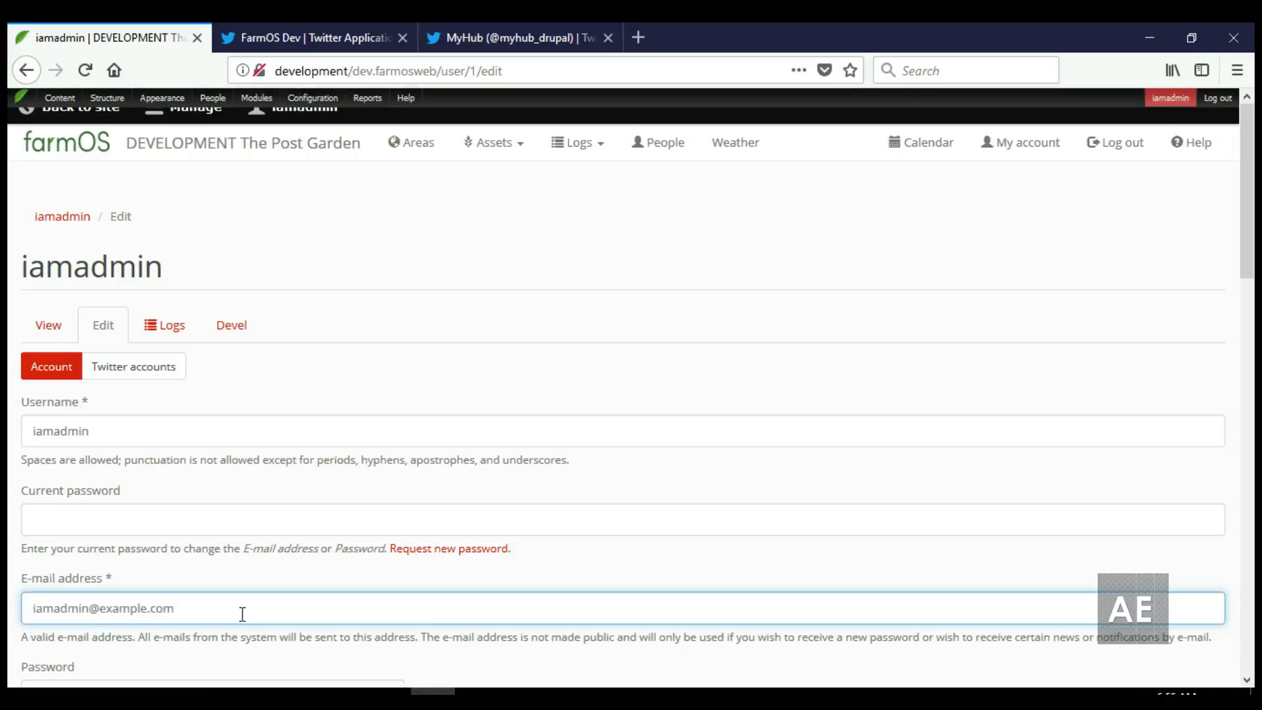
pyautogui.scroll(-7, 191, 475)
pyautogui.scroll(-3, 196, 475)
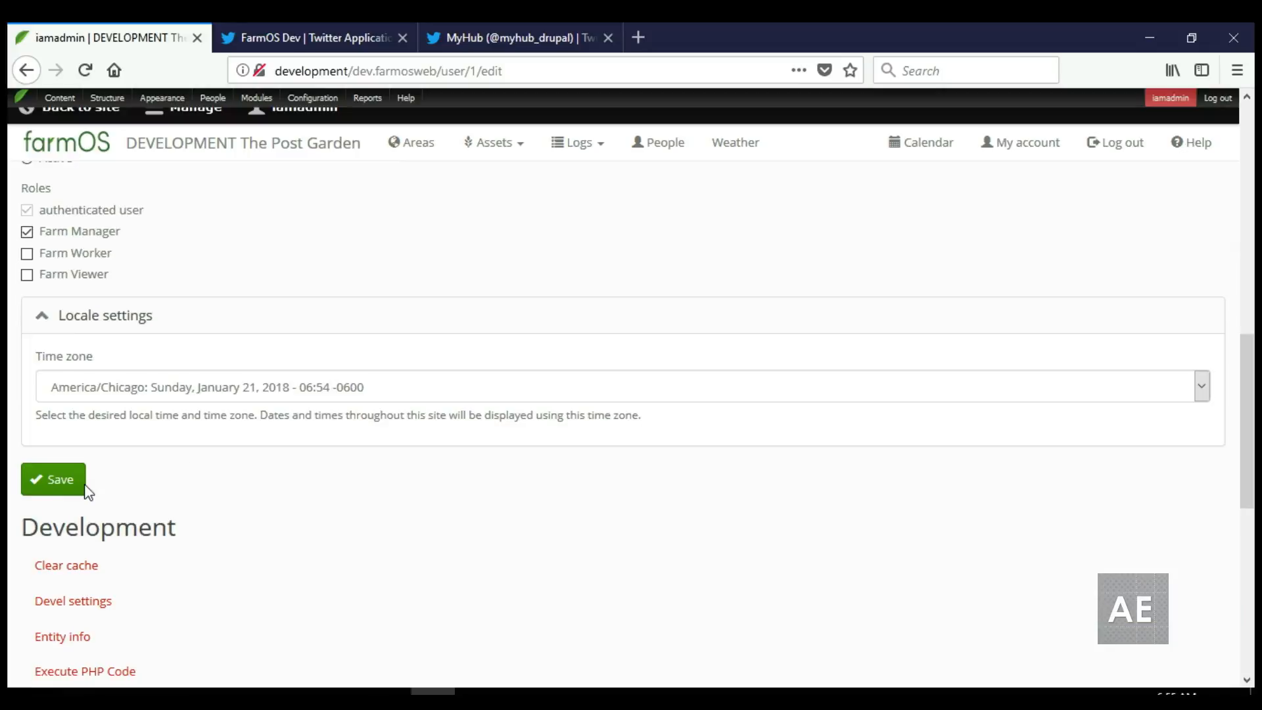
pyautogui.click(61, 481)
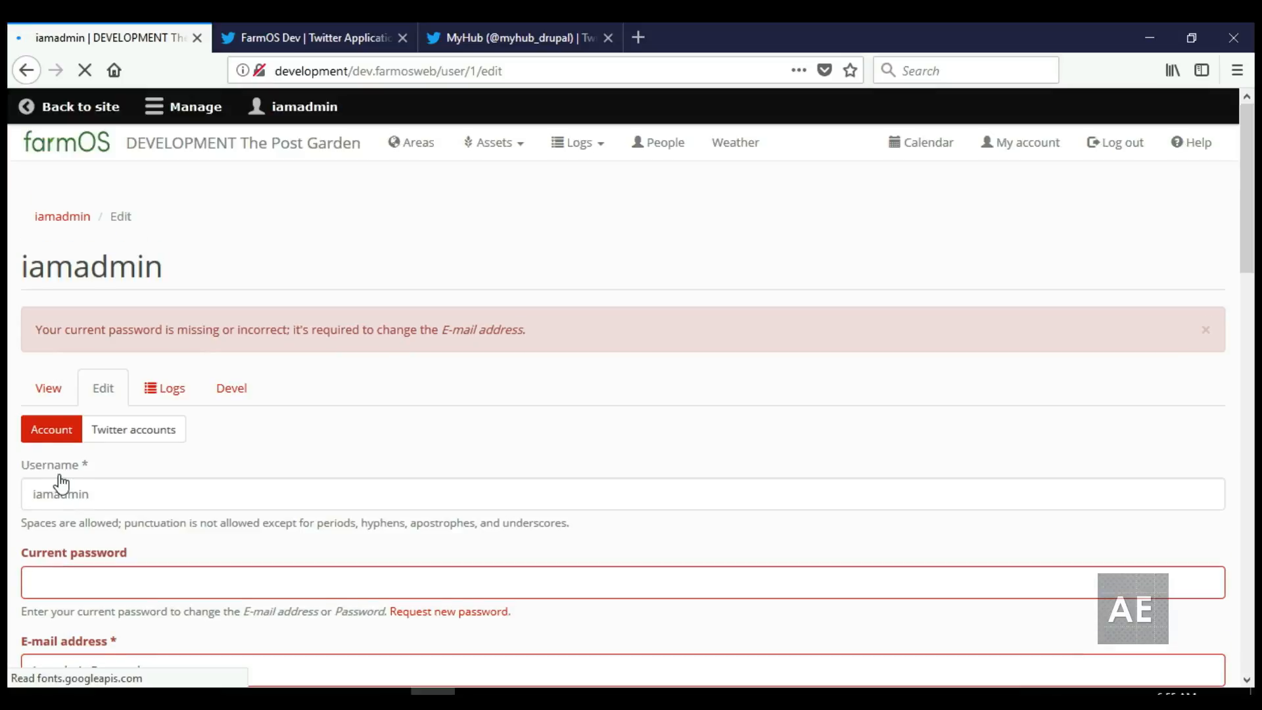
# Enter the current account password and save the account changes again
pyautogui.scroll(-2, 238, 520)
pyautogui.scroll(-1, 239, 512)
pyautogui.click(203, 370)
pyautogui.write('••••••••••••••••')
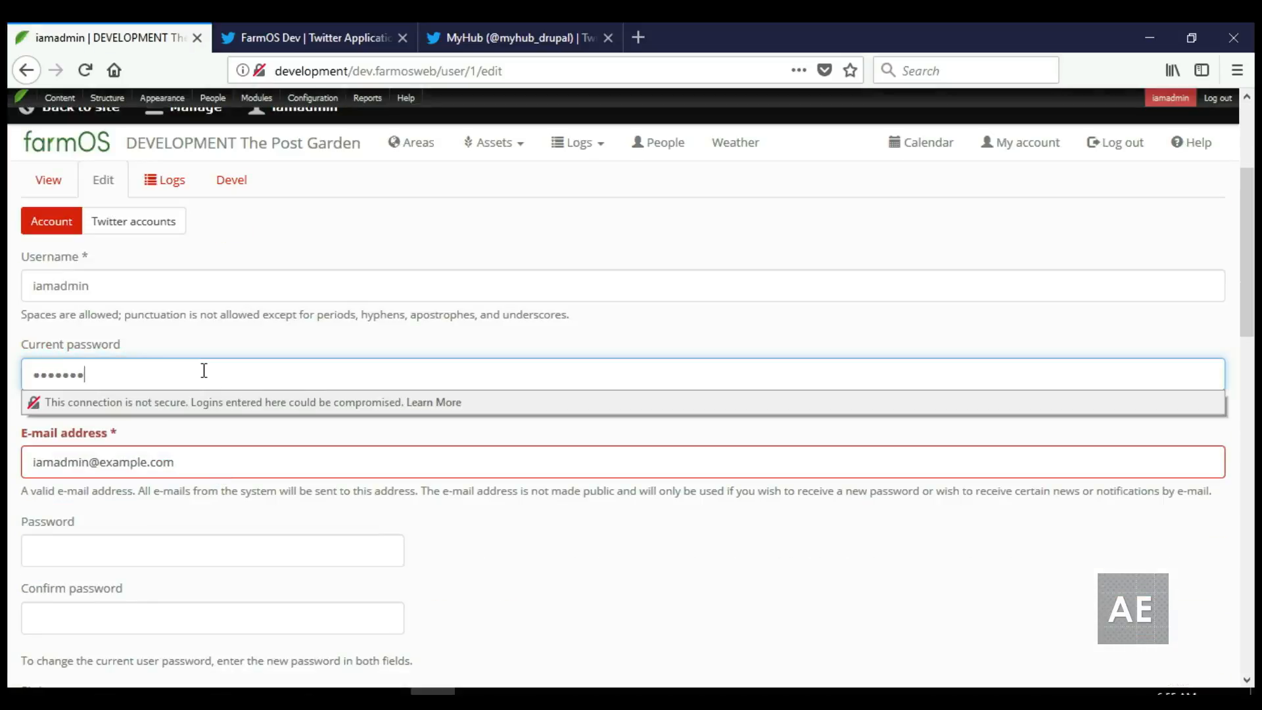
pyautogui.scroll(-1, 202, 375)
pyautogui.scroll(-7, 197, 380)
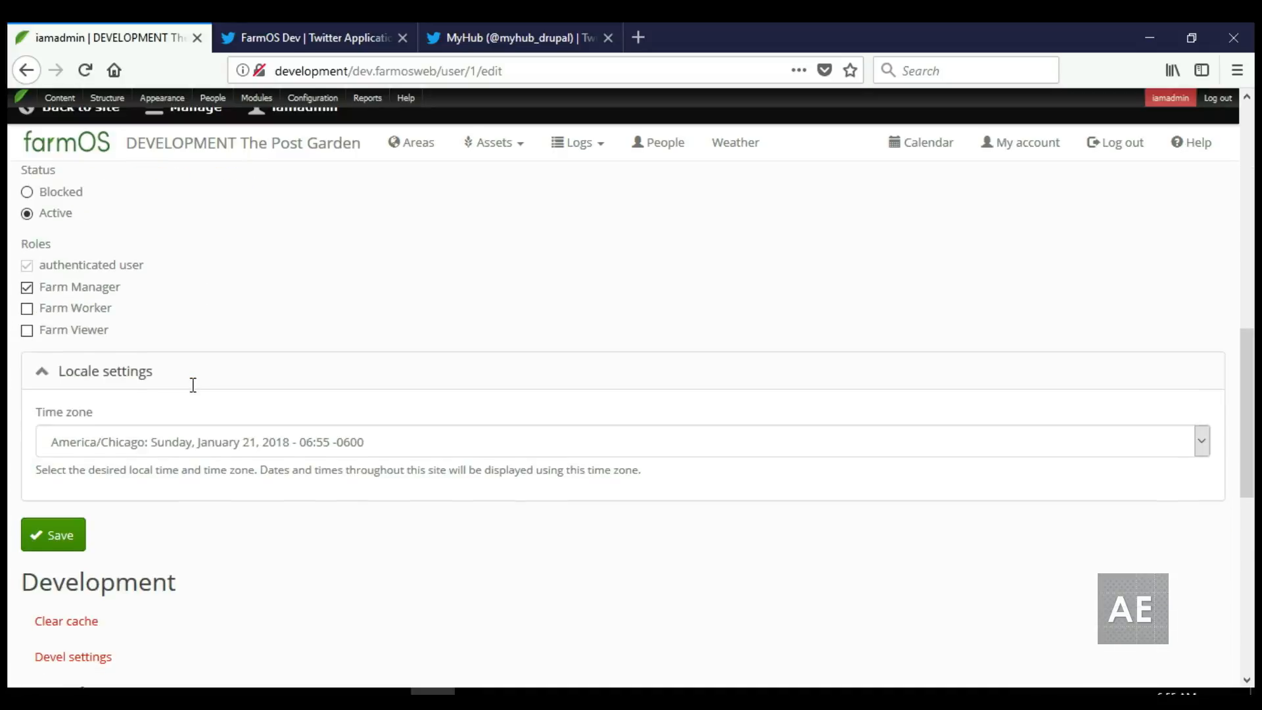
pyautogui.click(61, 538)
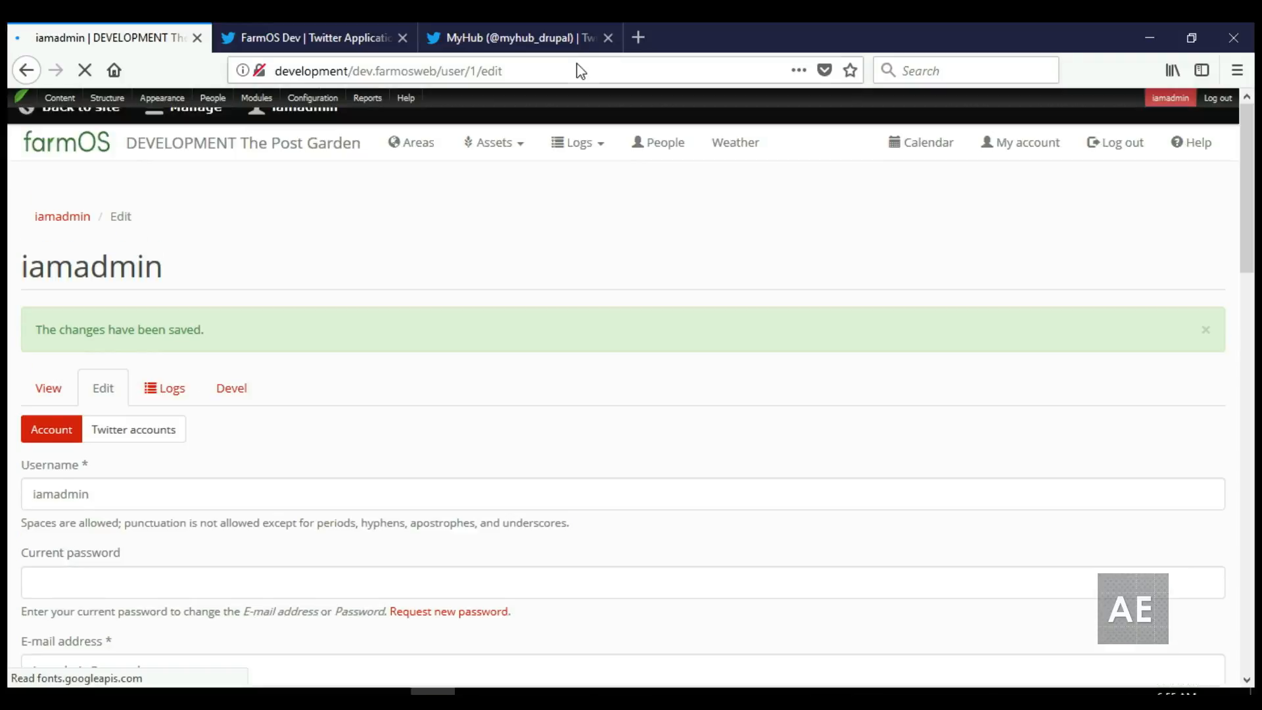
# Switch to the MyHub Twitter profile and reload it to look for the new tweet
pyautogui.click(541, 37)
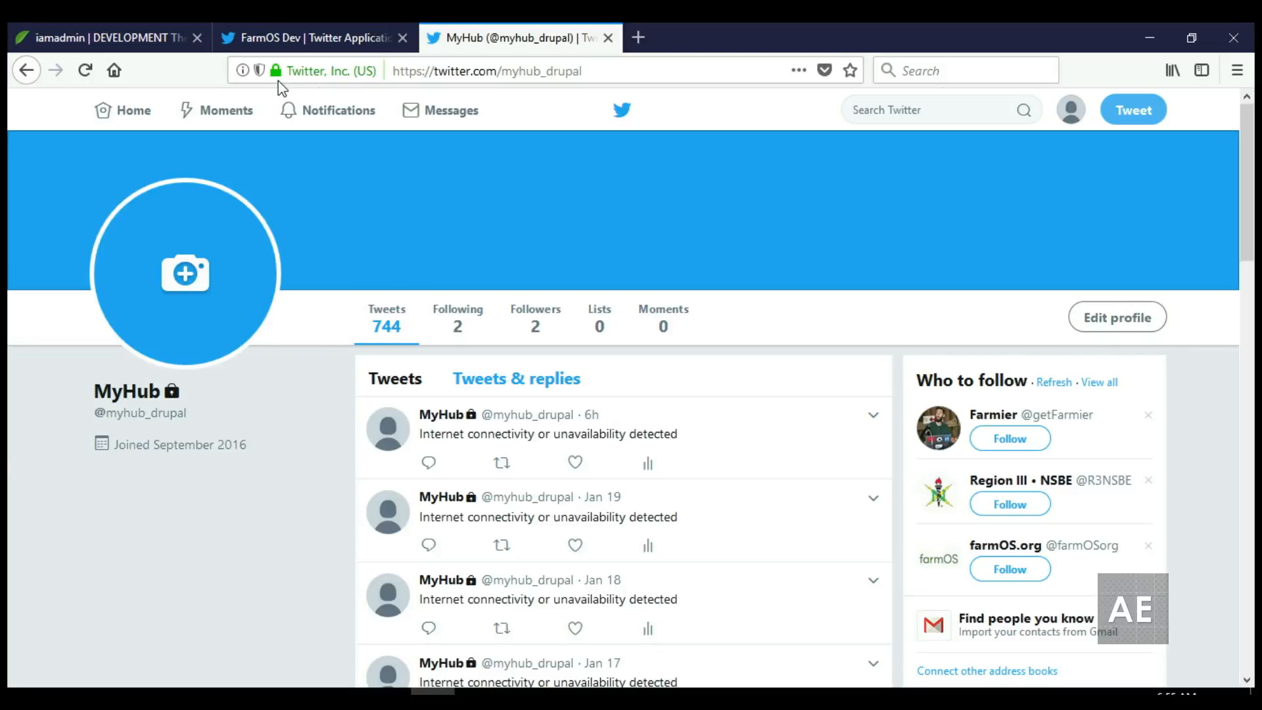
pyautogui.click(85, 70)
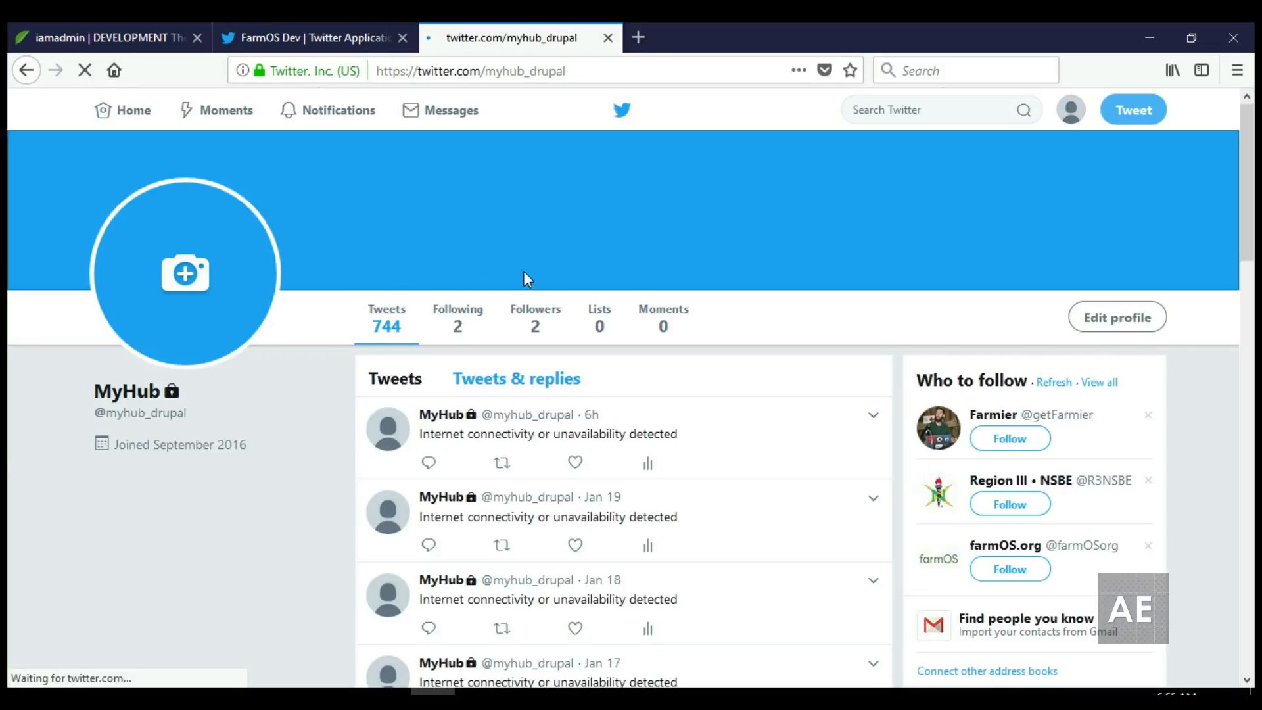